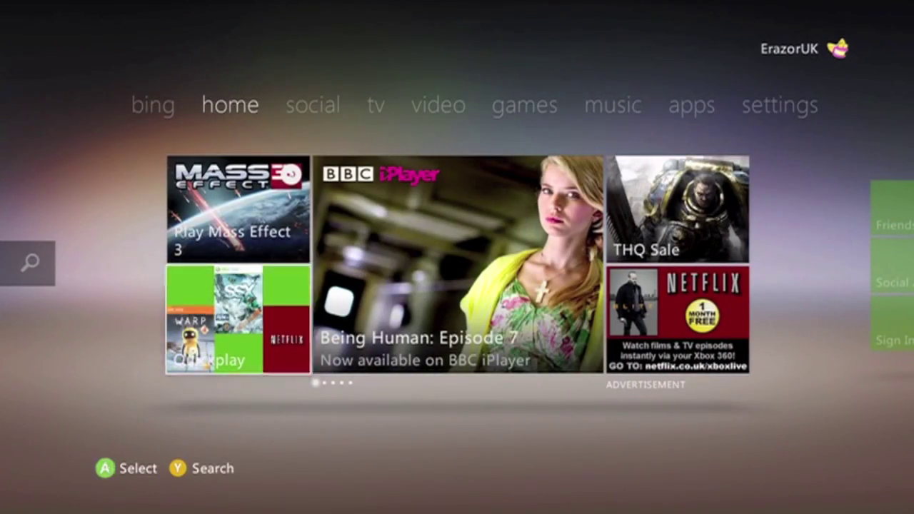
Step: Open the home Quickplay list, move to the Netflix tile and launch Netflix
{"action": "key", "text": "Return"}
{"action": "key", "text": "Right"}
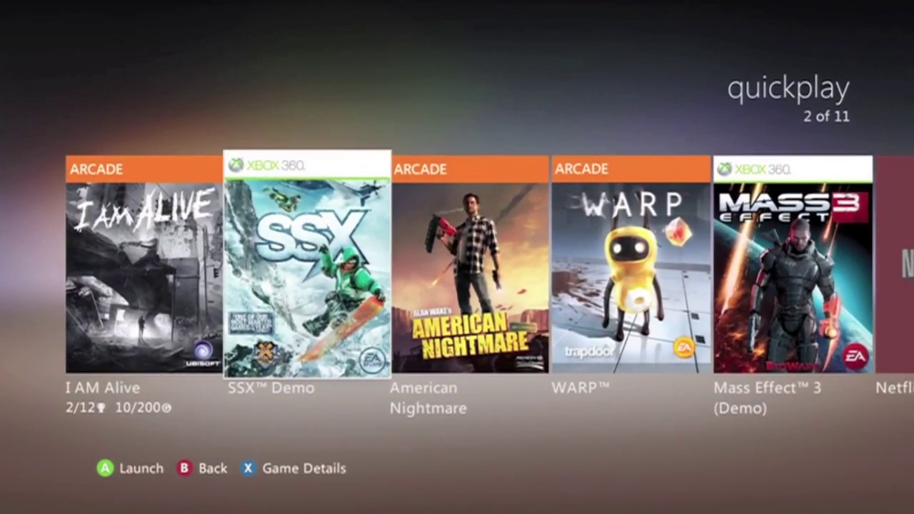
{"action": "key", "text": "Right"}
{"action": "key", "text": "Right"}
{"action": "key", "text": "Right"}
{"action": "key", "text": "Left"}
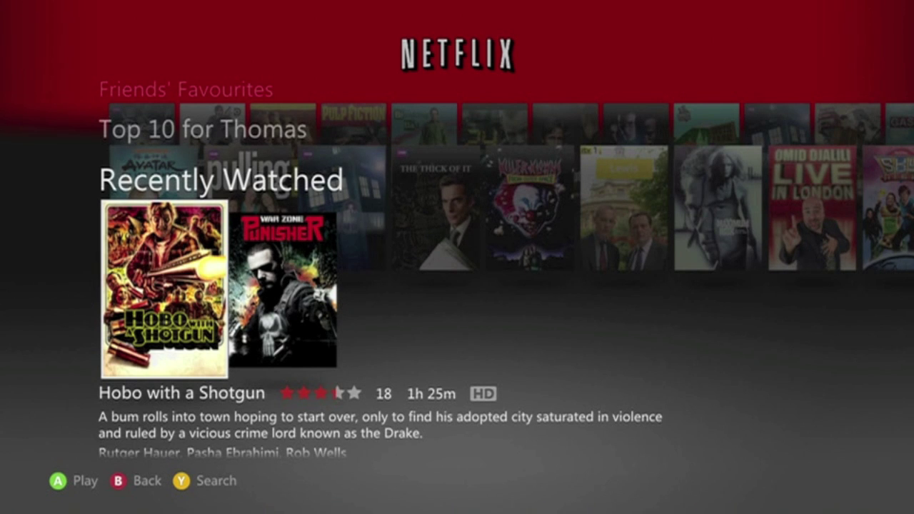
Step: Browse up through Friends' Favourites, a friend's recently watched row, Exciting Films and Adventures
{"action": "key", "text": "Right"}
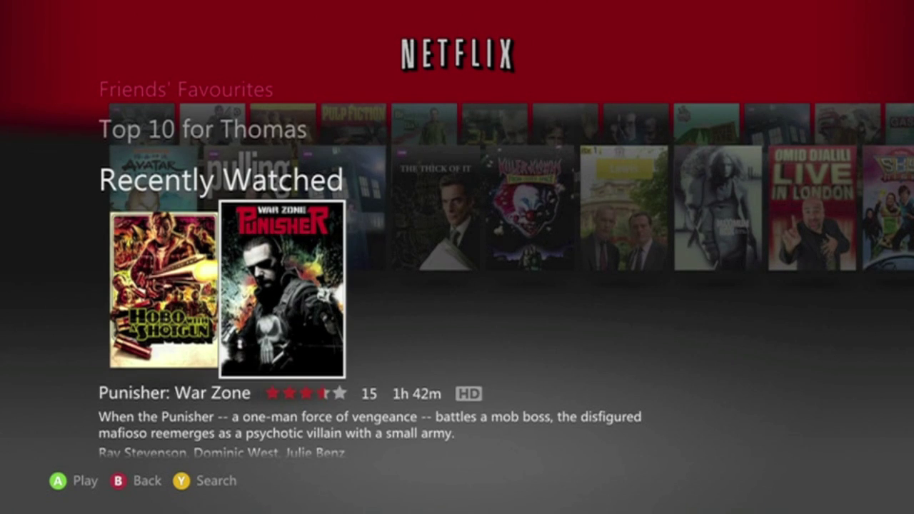
{"action": "key", "text": "Up"}
{"action": "key", "text": "Up"}
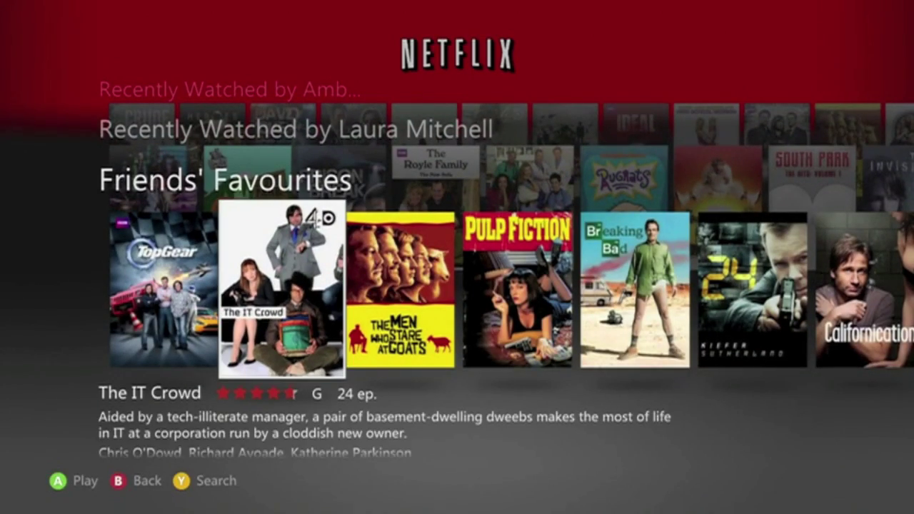
{"action": "key", "text": "Up"}
{"action": "key", "text": "Up"}
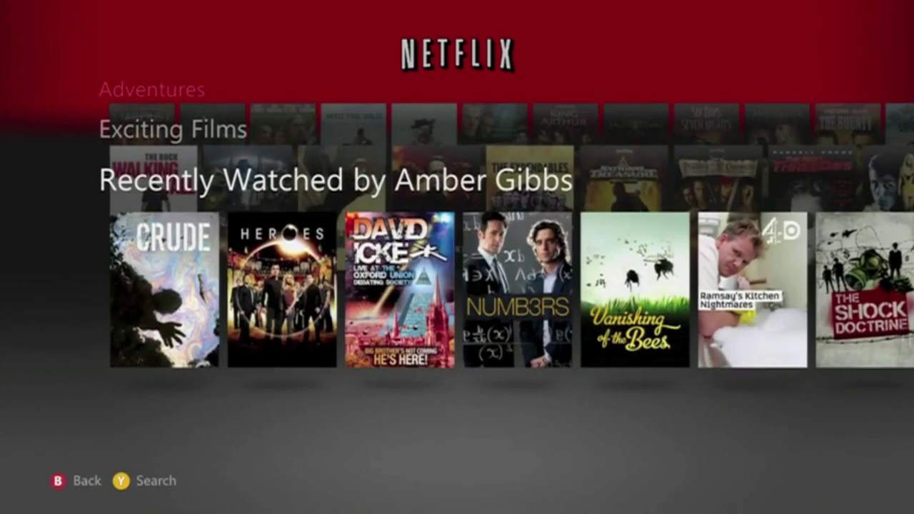
{"action": "key", "text": "Up"}
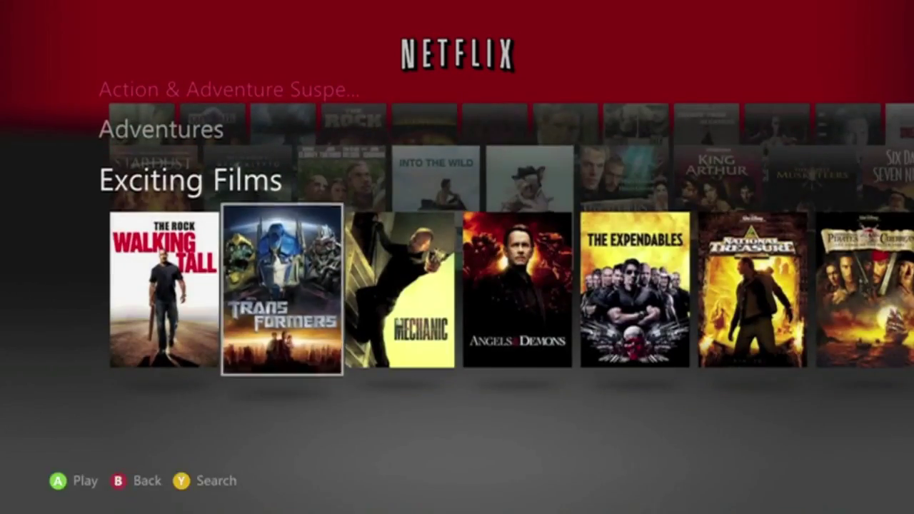
{"action": "key", "text": "Up"}
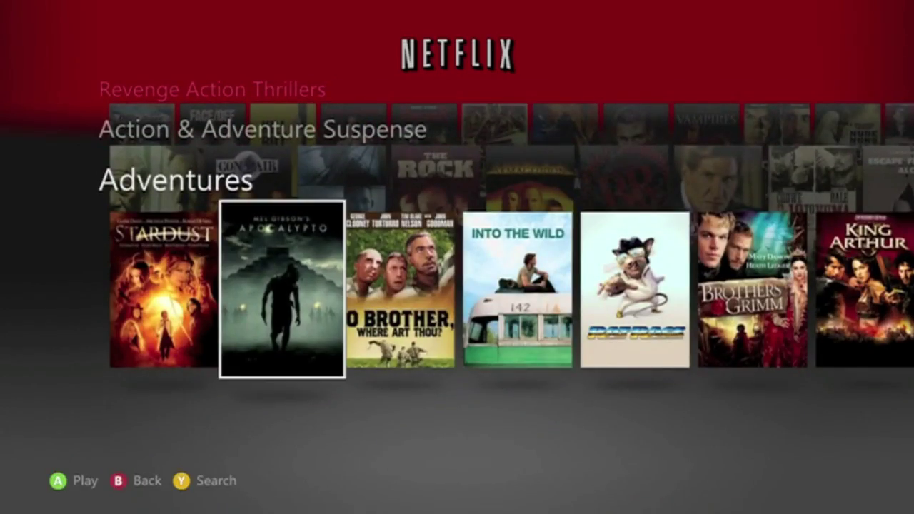
{"action": "key", "text": "Up"}
{"action": "key", "text": "Up"}
{"action": "key", "text": "Up"}
{"action": "key", "text": "Up"}
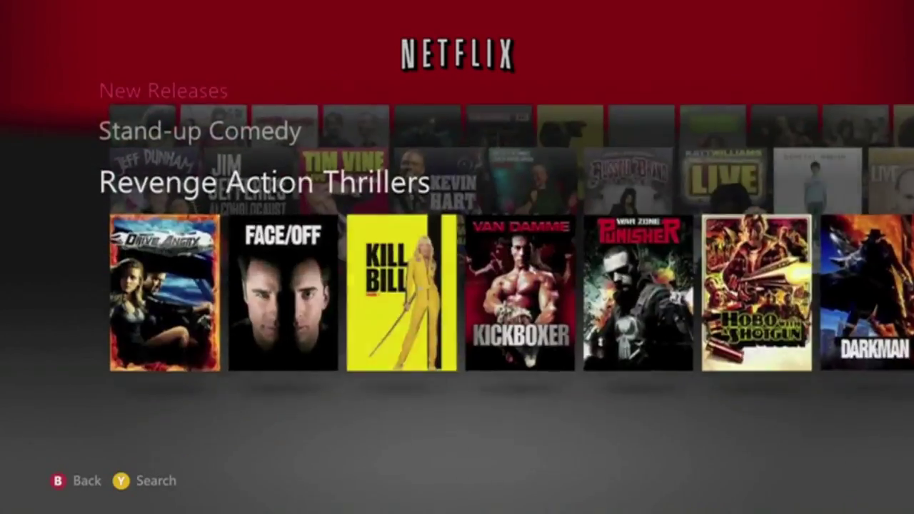
Step: Browse New Releases and TV Programmes to Top Gear, then highlight Yes, exit in the exit prompt
{"action": "key", "text": "Down"}
{"action": "key", "text": "Left"}
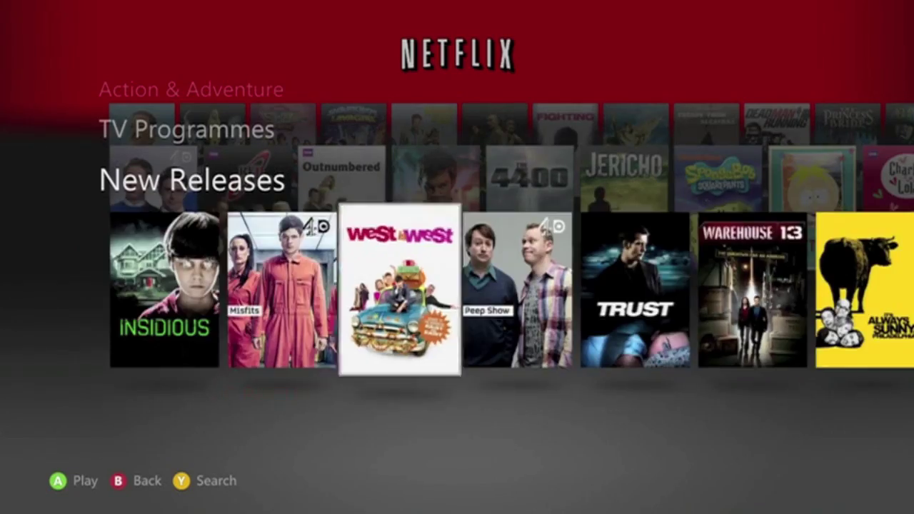
{"action": "key", "text": "Right"}
{"action": "key", "text": "Right"}
{"action": "key", "text": "Right"}
{"action": "key", "text": "Left"}
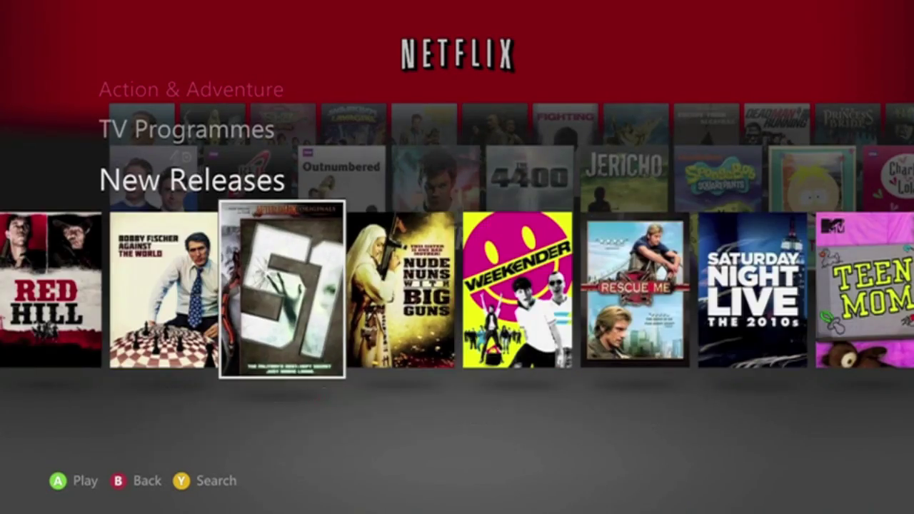
{"action": "key", "text": "Right"}
{"action": "key", "text": "Right"}
{"action": "key", "text": "Right"}
{"action": "key", "text": "Up"}
{"action": "key", "text": "Right"}
{"action": "key", "text": "Right"}
{"action": "key", "text": "Right"}
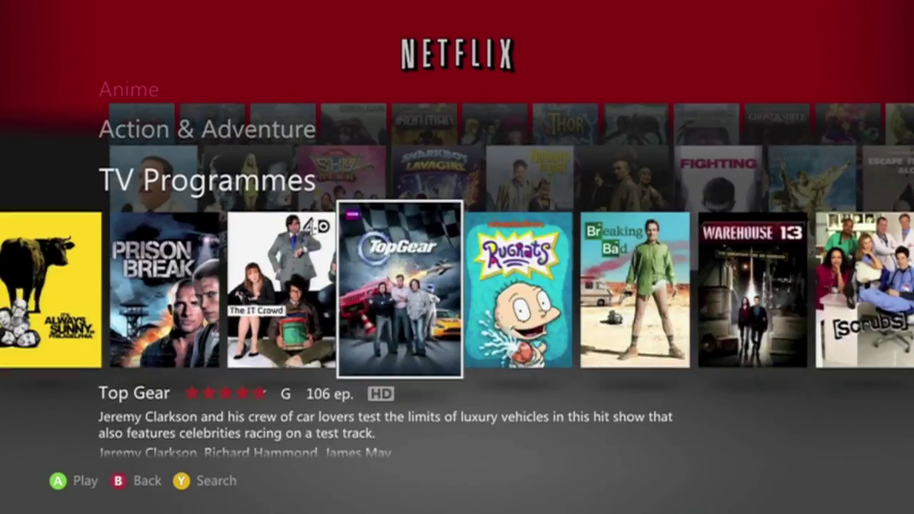
{"action": "key", "text": "Escape"}
{"action": "key", "text": "Up"}
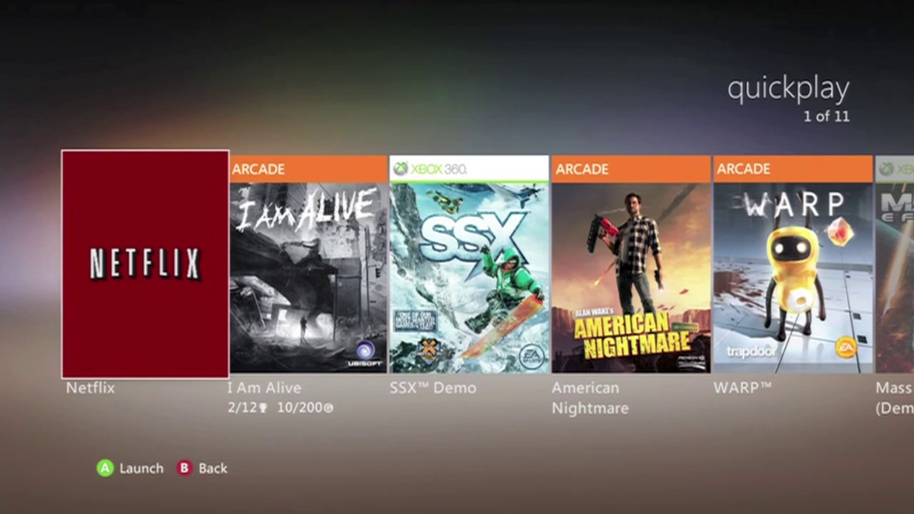
Step: Bring up the Xbox Guide over the dashboard home screen
{"action": "key", "text": "Escape"}
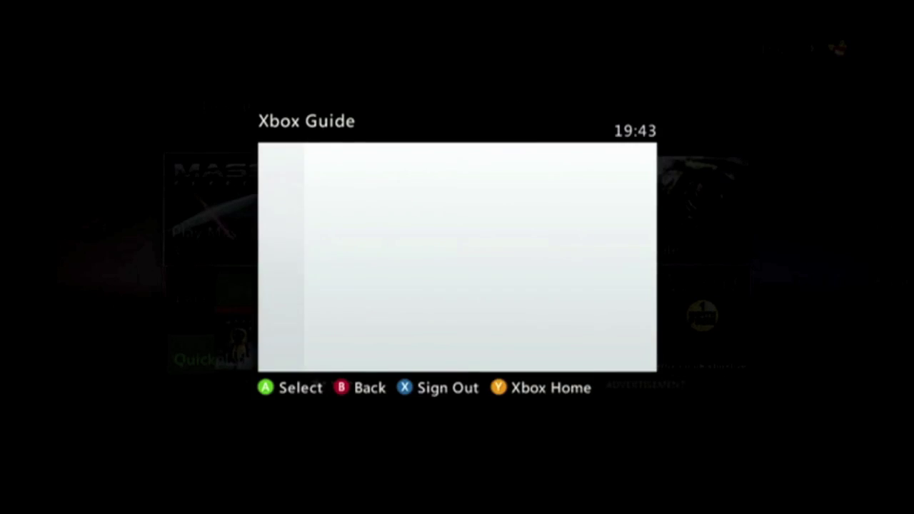
Step: Go from the Guide's Settings through System Settings into Network Settings
{"action": "key", "text": "Left"}
{"action": "key", "text": "Left"}
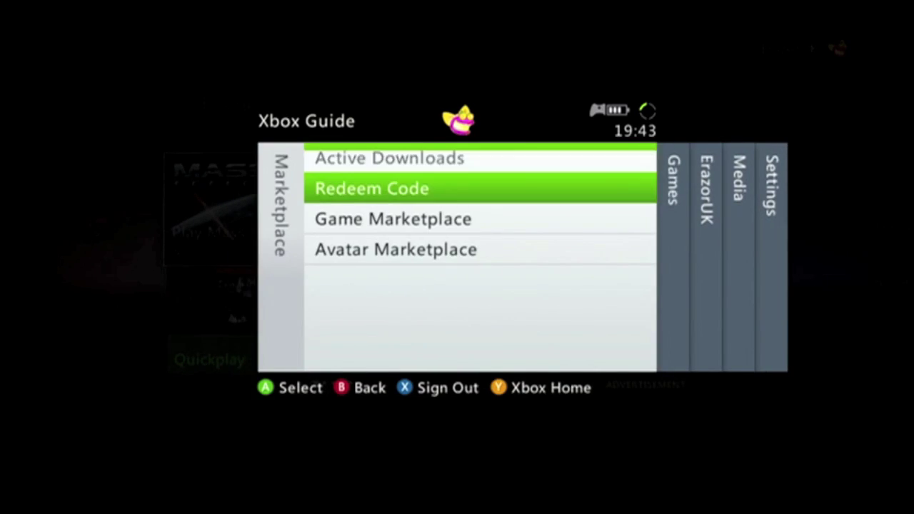
{"action": "key", "text": "Right"}
{"action": "key", "text": "Right"}
{"action": "key", "text": "Right"}
{"action": "key", "text": "Right"}
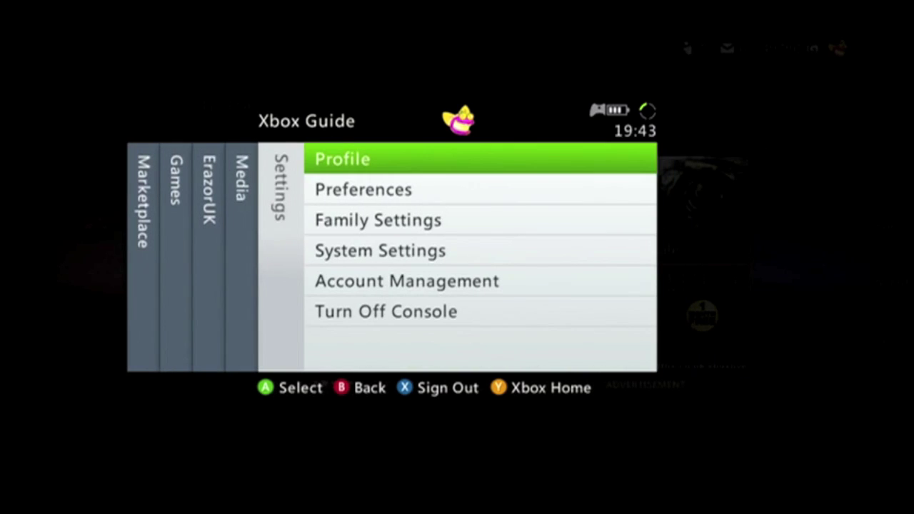
{"action": "key", "text": "Down"}
{"action": "key", "text": "Down"}
{"action": "key", "text": "Down"}
{"action": "key", "text": "Up"}
{"action": "key", "text": "Down"}
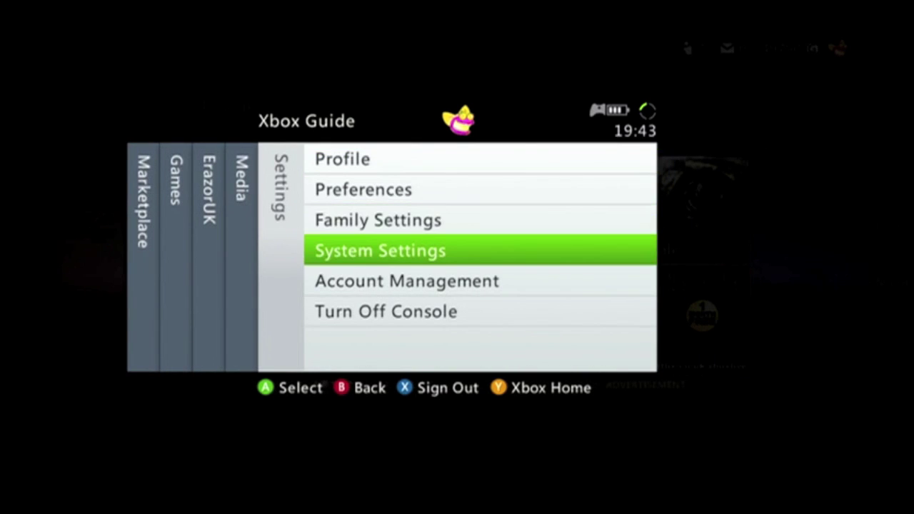
{"action": "key", "text": "Return"}
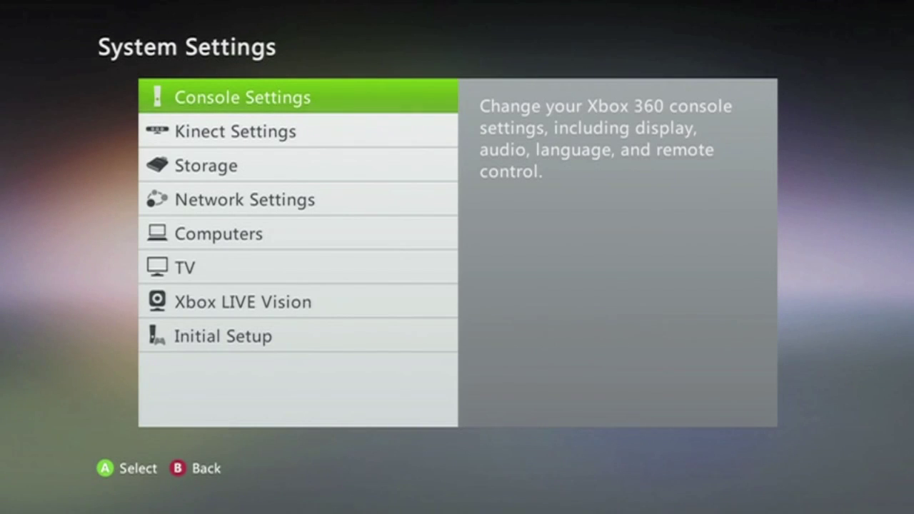
{"action": "key", "text": "Down"}
{"action": "key", "text": "Down"}
{"action": "key", "text": "Down"}
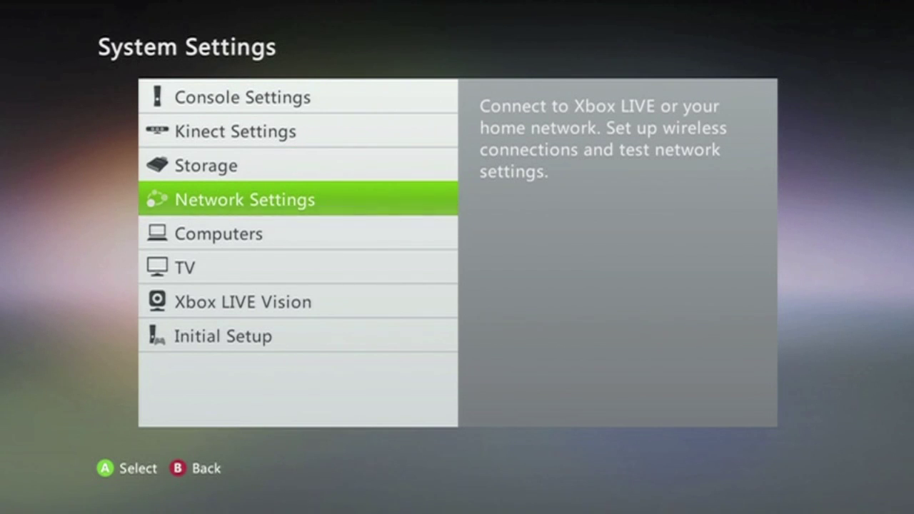
{"action": "key", "text": "Return"}
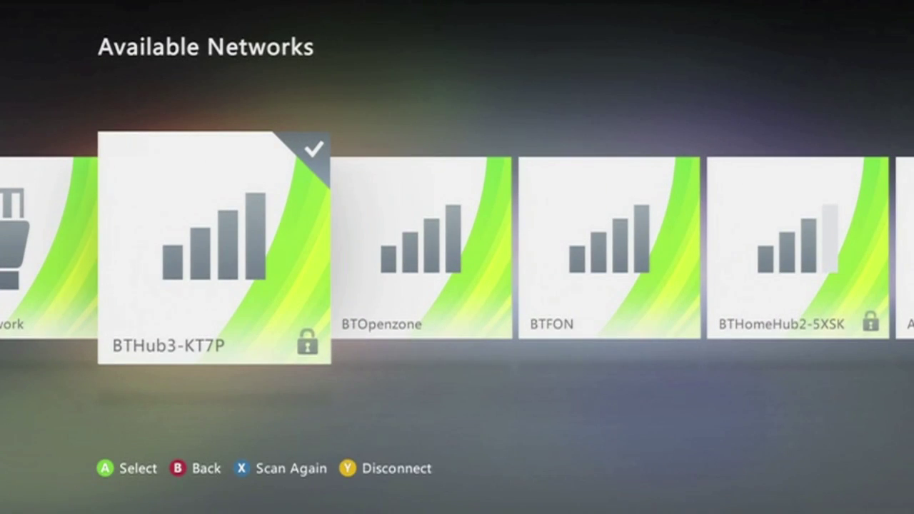
Step: In the network configuration, switch DNS Settings to Manual to reach the Primary DNS Server entry
{"action": "key", "text": "Return"}
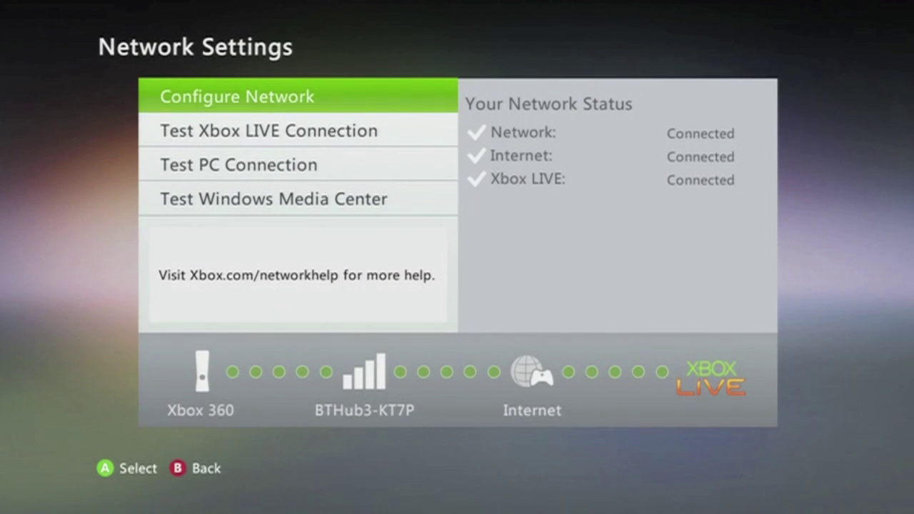
{"action": "key", "text": "Return"}
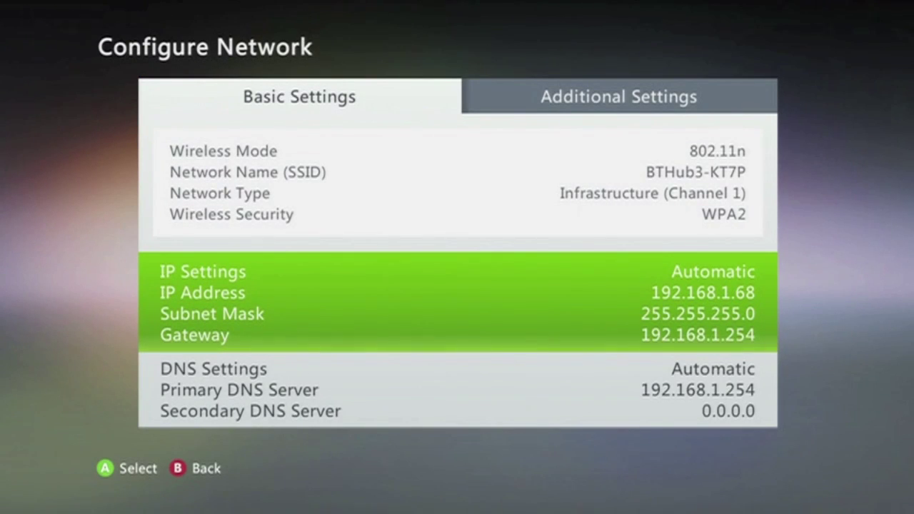
{"action": "key", "text": "Down"}
{"action": "key", "text": "Return"}
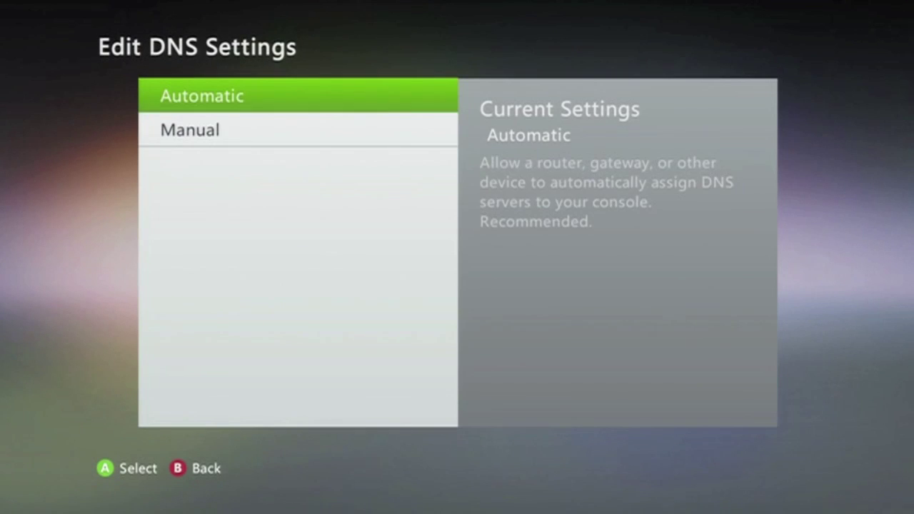
{"action": "key", "text": "Down"}
{"action": "key", "text": "Return"}
{"action": "key", "text": "Return"}
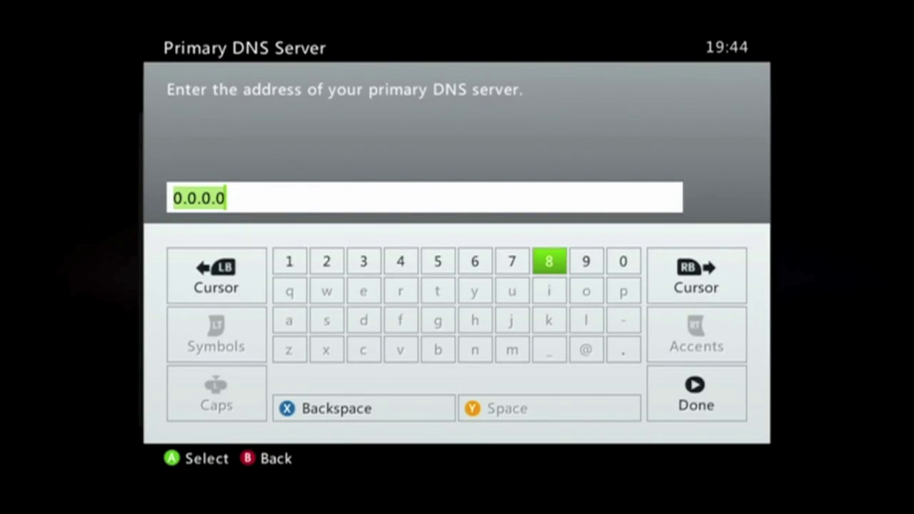
Step: Make a first attempt at typing the primary DNS address and confirm it
{"action": "key", "text": "Left"}
{"action": "key", "text": "Left"}
{"action": "key", "text": "Left"}
{"action": "key", "text": "Return"}
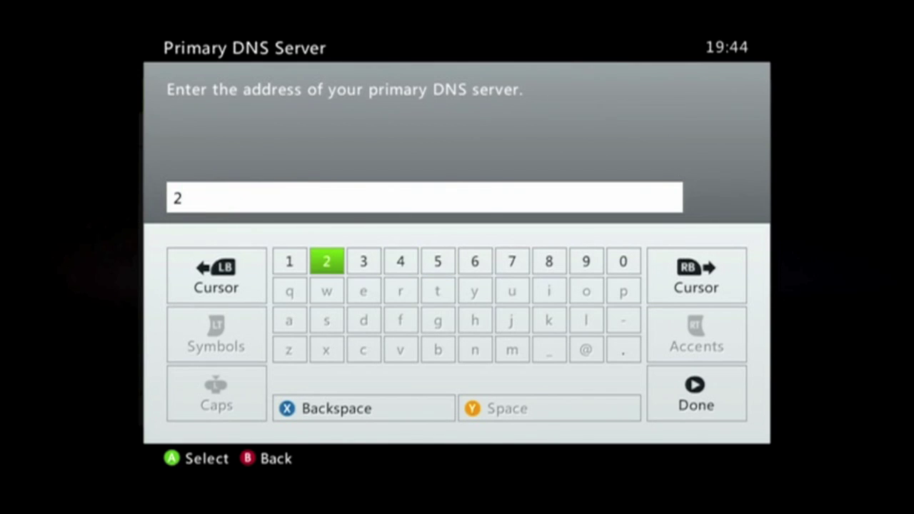
{"action": "type", "text": "08"}
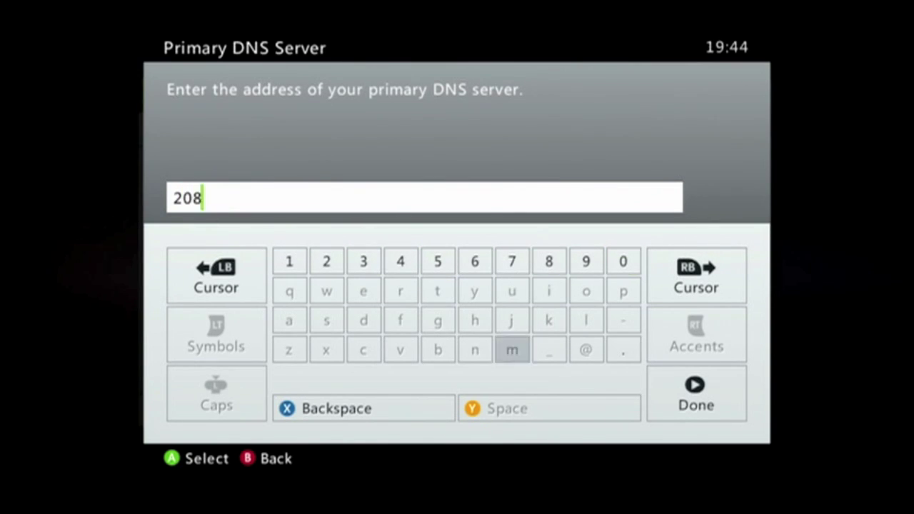
{"action": "type", "text": "122"}
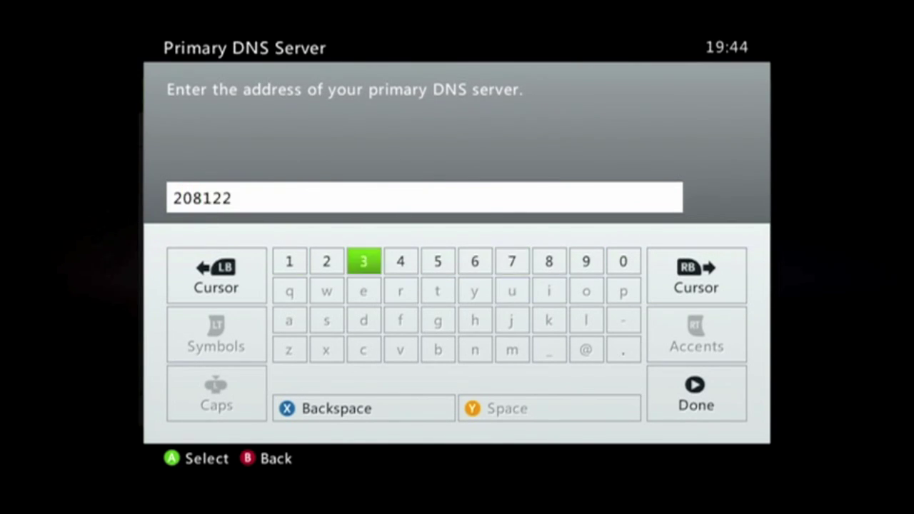
{"action": "type", "text": "22"}
{"action": "key", "text": "Return"}
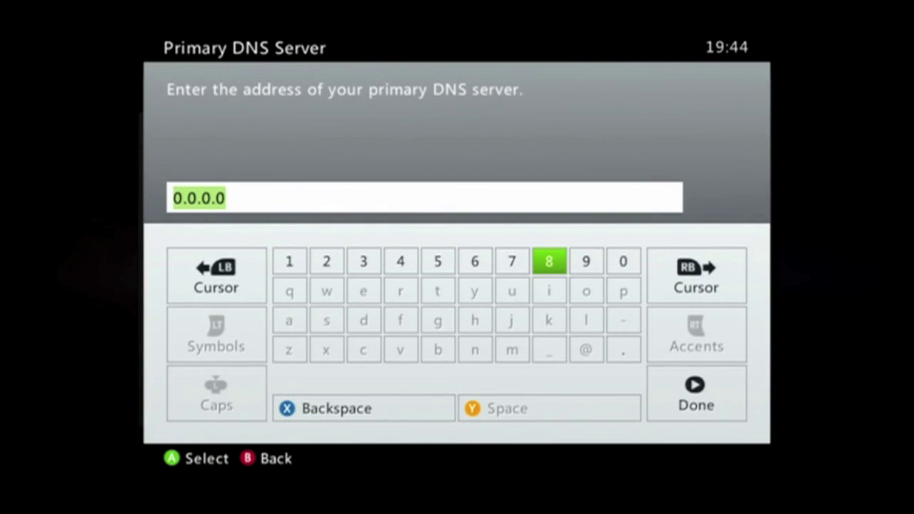
Step: Reopen the primary DNS entry and replace the leading 0 with the first octet 208
{"action": "key", "text": "Left"}
{"action": "key", "text": "Left"}
{"action": "key", "text": "Left"}
{"action": "key", "text": "Page_Up"}
{"action": "key", "text": "Page_Up"}
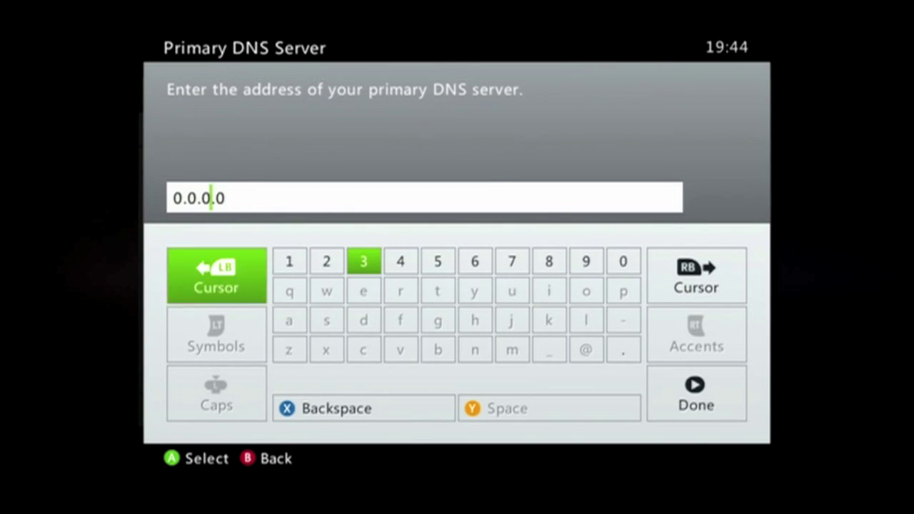
{"action": "key", "text": "Page_Up"}
{"action": "key", "text": "Page_Up"}
{"action": "key", "text": "Page_Up"}
{"action": "key", "text": "BackSpace"}
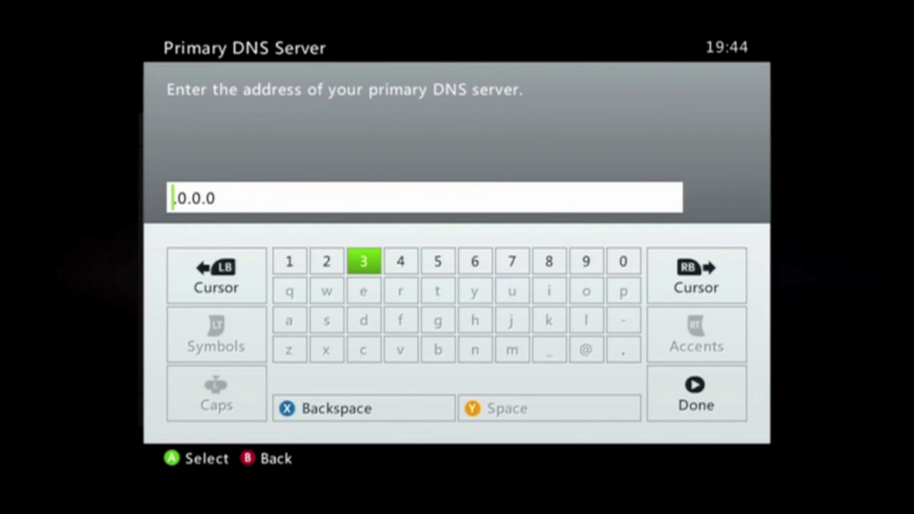
{"action": "key", "text": "Left"}
{"action": "type", "text": "2"}
{"action": "key", "text": "Right"}
{"action": "key", "text": "Right"}
{"action": "key", "text": "Right"}
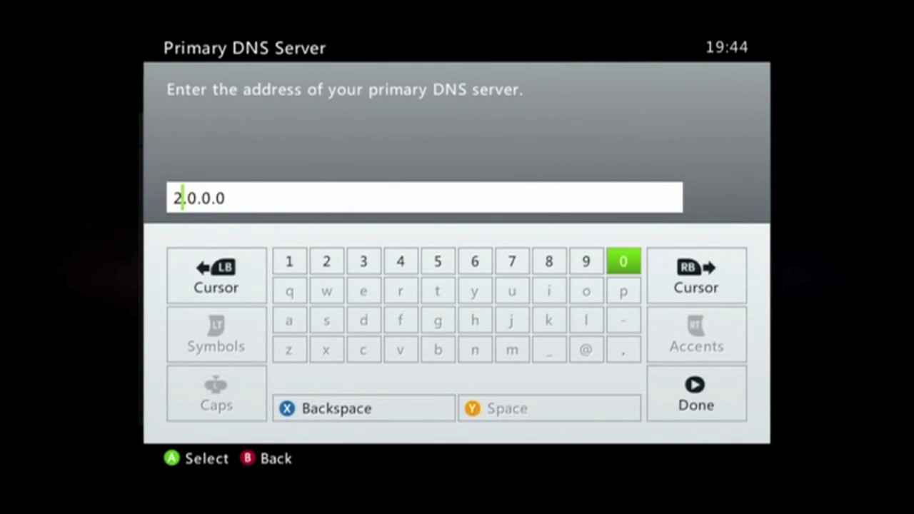
{"action": "type", "text": "0"}
{"action": "key", "text": "Left"}
{"action": "key", "text": "Left"}
{"action": "key", "text": "Left"}
{"action": "key", "text": "Right"}
{"action": "key", "text": "Right"}
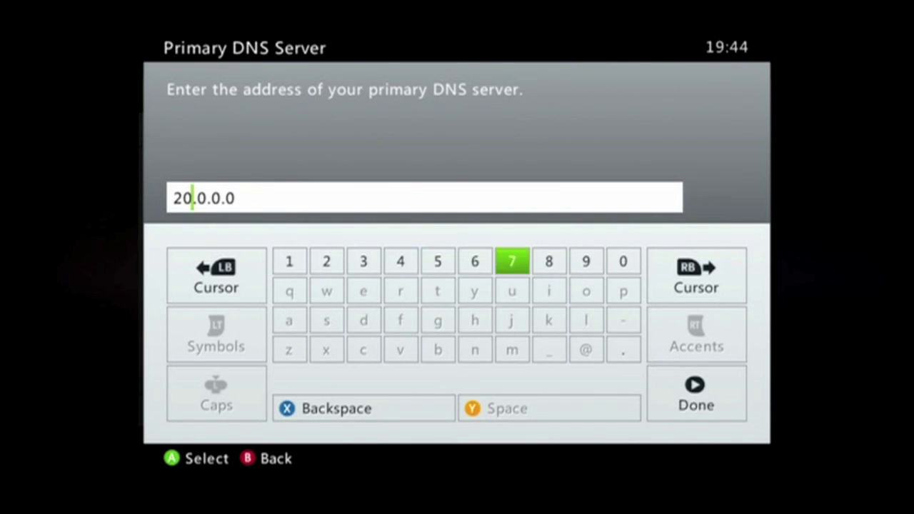
{"action": "key", "text": "Right"}
{"action": "type", "text": "8"}
Step: Enter the remaining octets 122, 23 and 22 so the primary DNS reads 208.122.23.22
{"action": "key", "text": "Page_Down"}
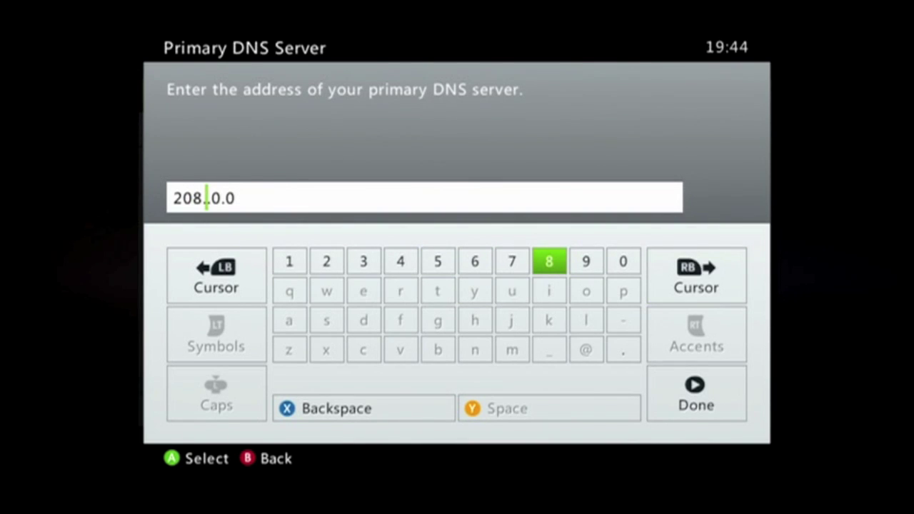
{"action": "key", "text": "Left"}
{"action": "key", "text": "Left"}
{"action": "key", "text": "Left"}
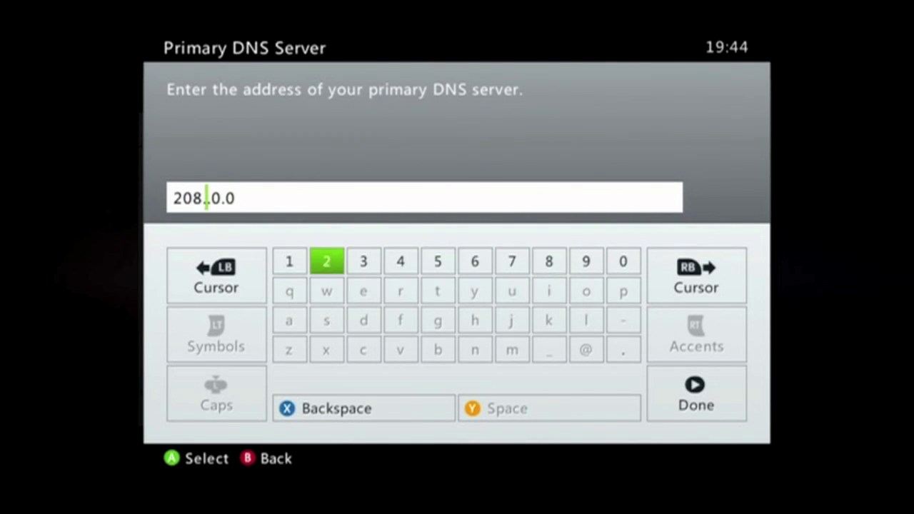
{"action": "type", "text": "1"}
{"action": "key", "text": "Right"}
{"action": "type", "text": "22"}
{"action": "key", "text": "Page_Down"}
{"action": "key", "text": "Page_Down"}
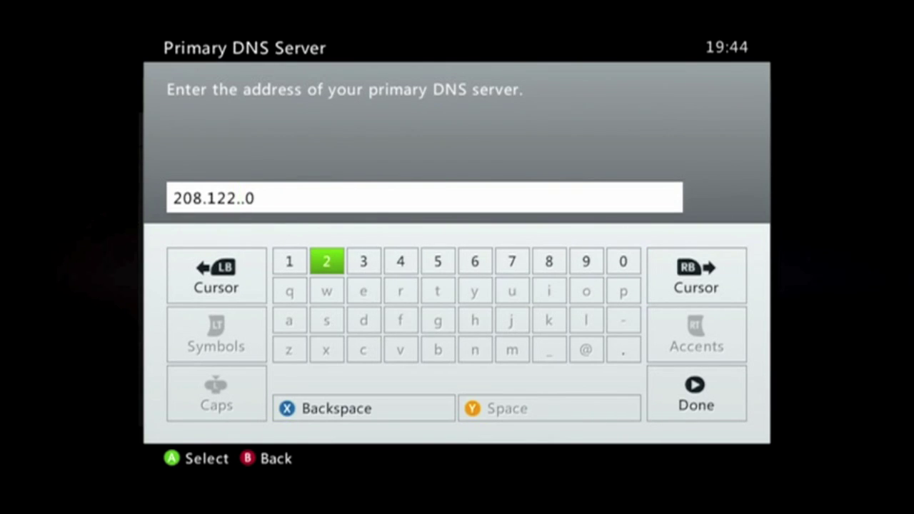
{"action": "key", "text": "Right"}
{"action": "type", "text": "3"}
{"action": "key", "text": "Page_Down"}
{"action": "key", "text": "BackSpace"}
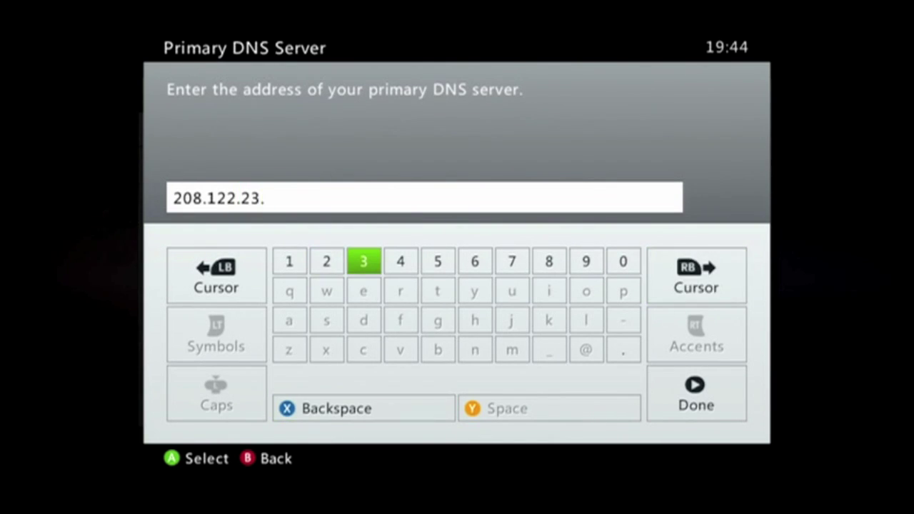
{"action": "key", "text": "Left"}
{"action": "type", "text": "22"}
{"action": "key", "text": "Return"}
{"action": "key", "text": "Return"}
{"action": "key", "text": "Down"}
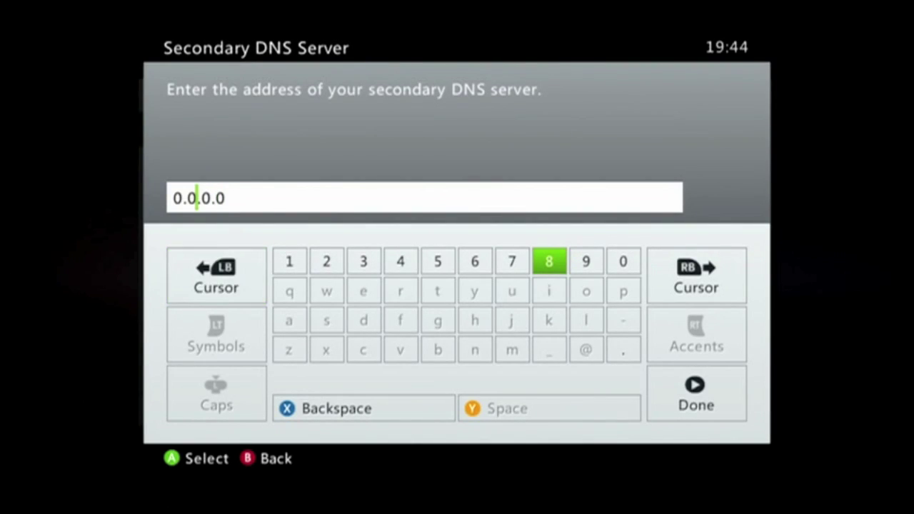
{"action": "key", "text": "Page_Up"}
Step: Open the secondary DNS entry and replace the leading 0 with the first octet 208
{"action": "key", "text": "BackSpace"}
{"action": "key", "text": "Left"}
{"action": "key", "text": "Left"}
{"action": "key", "text": "Left"}
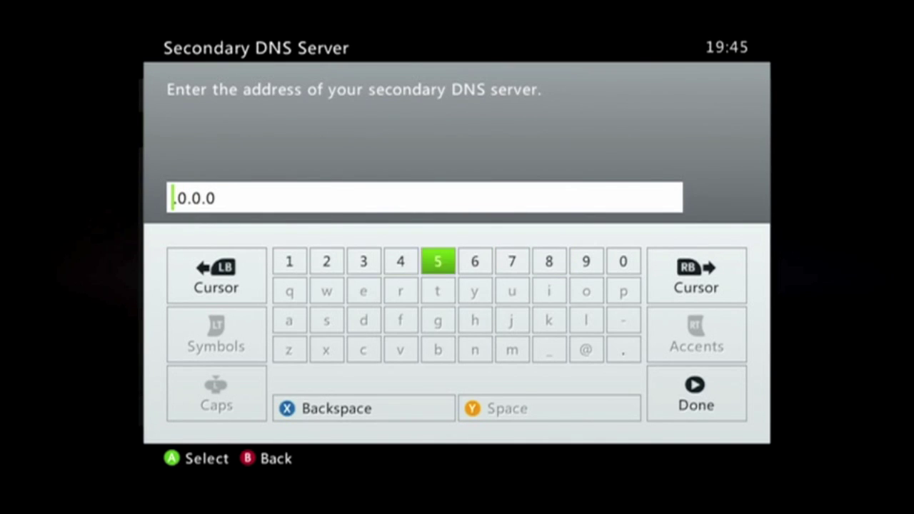
{"action": "type", "text": "2"}
{"action": "key", "text": "Right"}
{"action": "key", "text": "Right"}
{"action": "key", "text": "Right"}
{"action": "key", "text": "Right"}
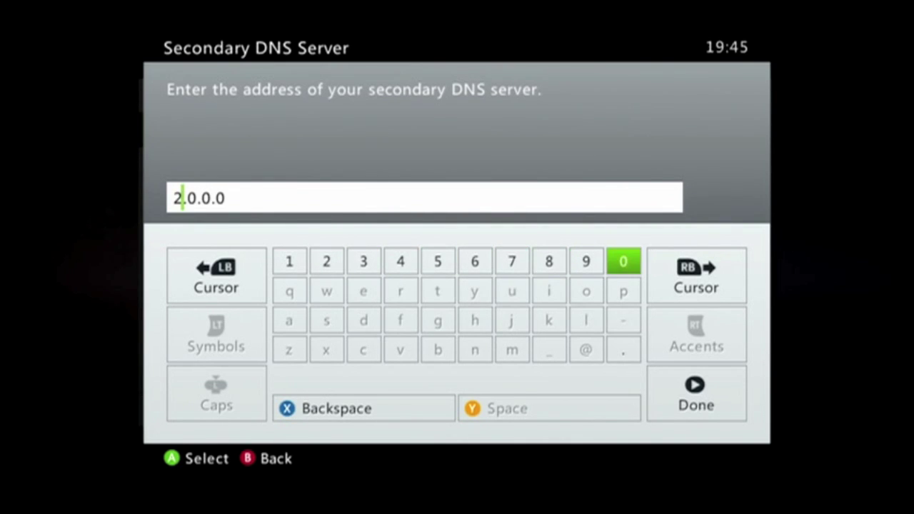
{"action": "type", "text": "0"}
{"action": "key", "text": "Left"}
{"action": "key", "text": "Left"}
{"action": "type", "text": "8"}
{"action": "key", "text": "Page_Down"}
{"action": "key", "text": "Page_Down"}
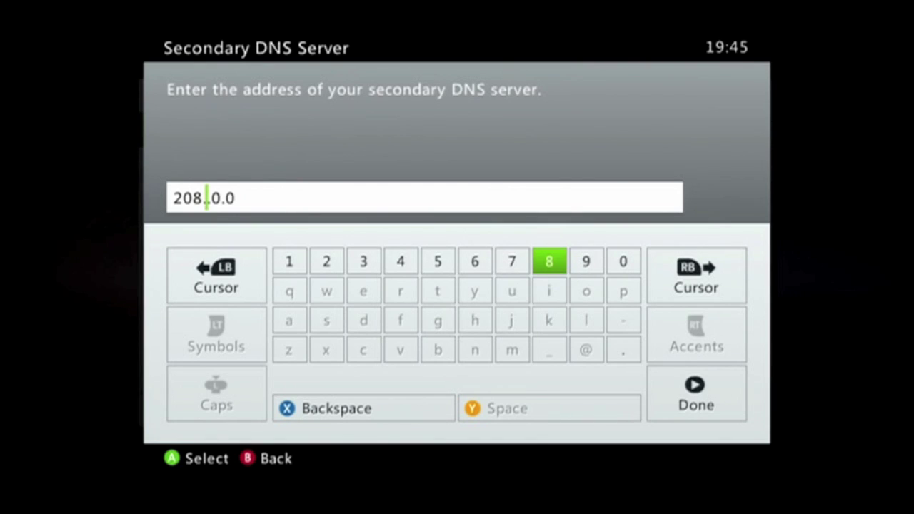
Step: Enter the octets 122, 23 and 23 to make the secondary DNS 208.122.23.23
{"action": "key", "text": "Left"}
{"action": "key", "text": "Left"}
{"action": "key", "text": "Left"}
{"action": "type", "text": "1"}
{"action": "key", "text": "Right"}
{"action": "type", "text": "22"}
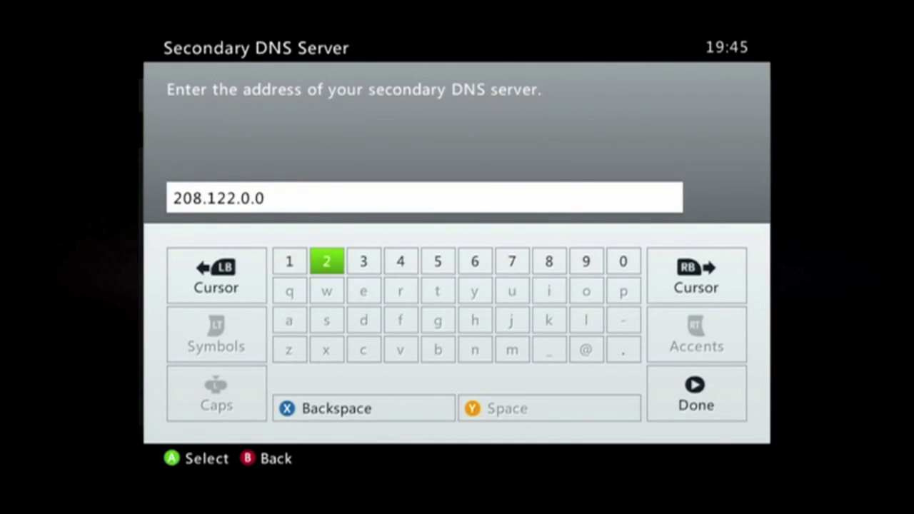
{"action": "key", "text": "Page_Down"}
{"action": "type", "text": "2"}
{"action": "key", "text": "Right"}
{"action": "key", "text": "Page_Down"}
{"action": "key", "text": "BackSpace"}
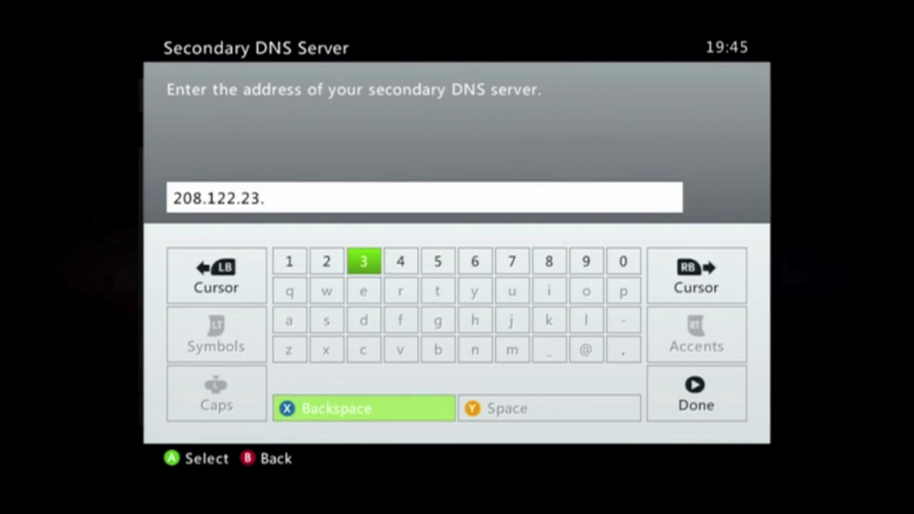
{"action": "key", "text": "Left"}
{"action": "type", "text": "2"}
{"action": "key", "text": "Right"}
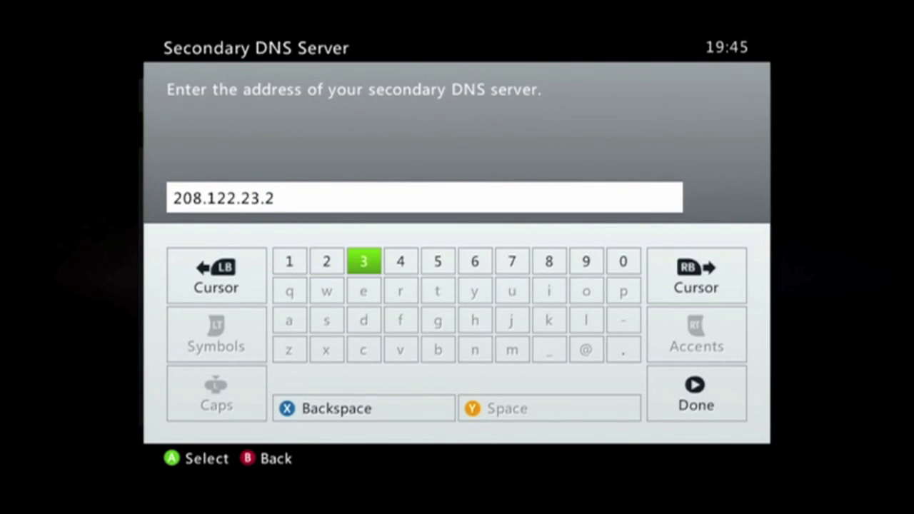
{"action": "type", "text": "3"}
Step: Confirm the secondary address and save the manual DNS settings with Done
{"action": "key", "text": "Return"}
{"action": "key", "text": "Down"}
{"action": "key", "text": "Return"}
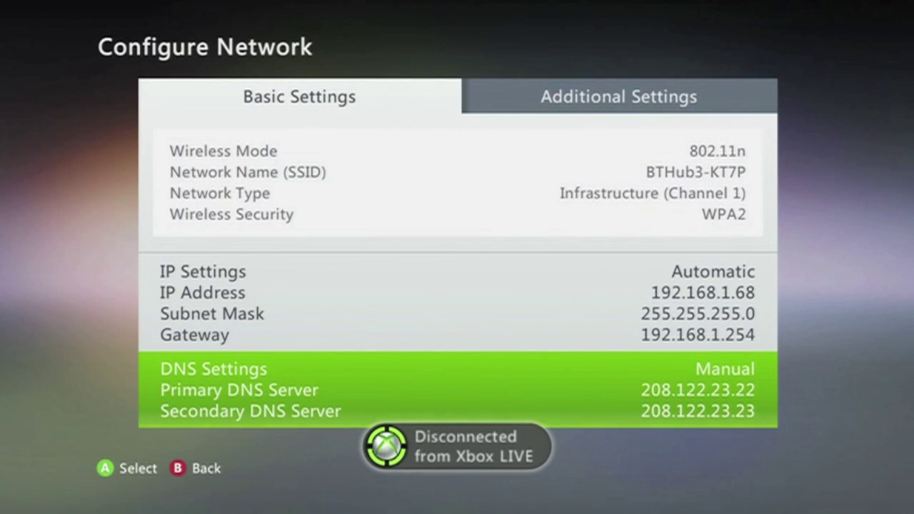
Step: Back out of network and system settings to the dashboard home and connect to Xbox LIVE
{"action": "key", "text": "Escape"}
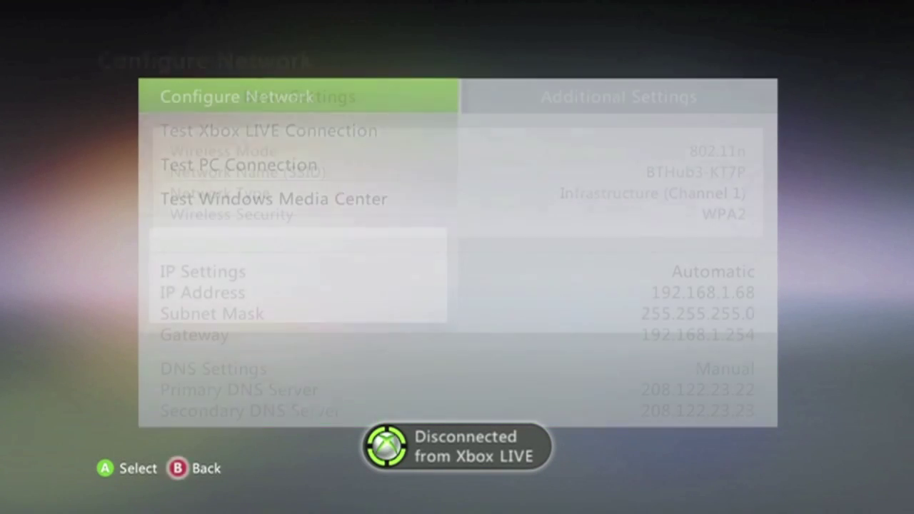
{"action": "key", "text": "Escape"}
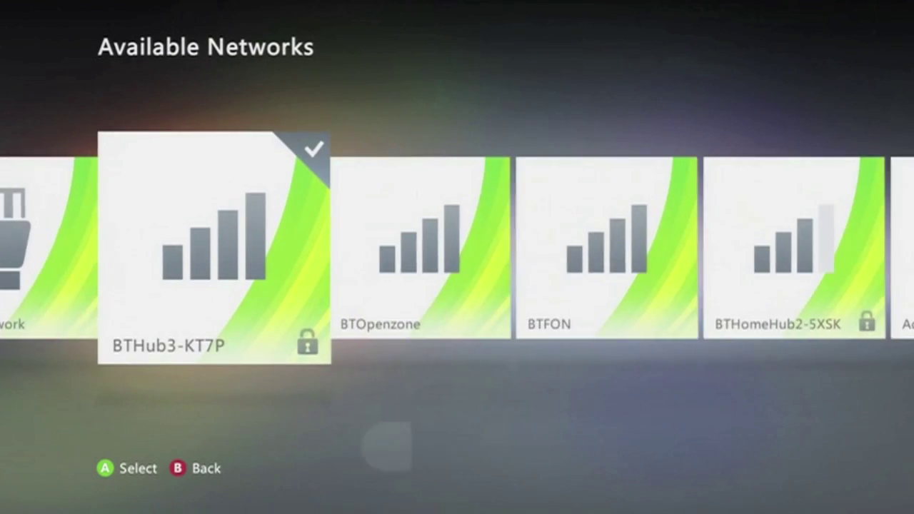
{"action": "key", "text": "Escape"}
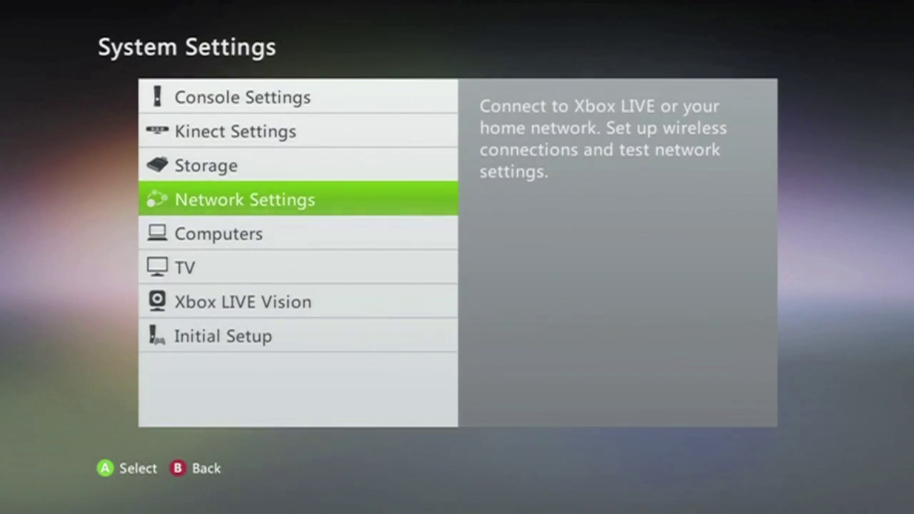
{"action": "key", "text": "Escape"}
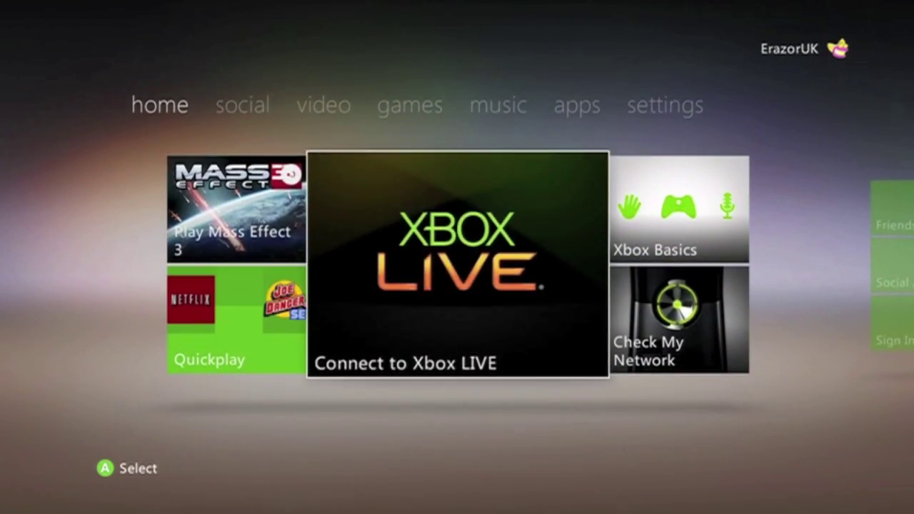
{"action": "key", "text": "Return"}
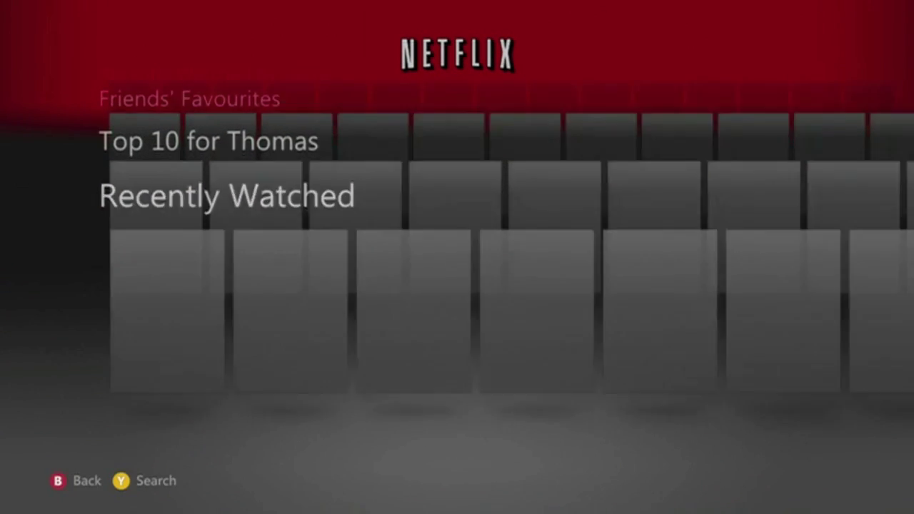
Step: Reach the Adventures row, cancel the exit prompt with No, don't exit, and return to Ironclad's details
{"action": "key", "text": "Up"}
{"action": "key", "text": "Up"}
{"action": "key", "text": "Up"}
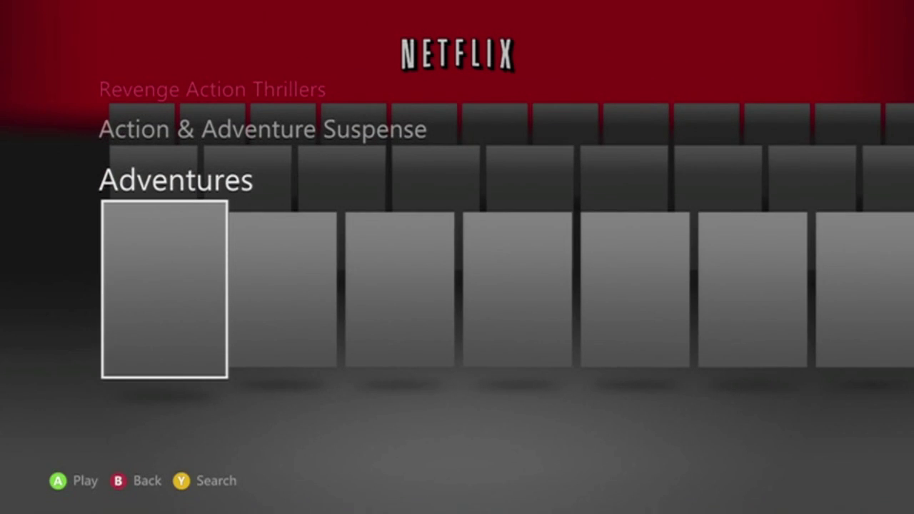
{"action": "key", "text": "Right"}
{"action": "key", "text": "Left"}
{"action": "key", "text": "Escape"}
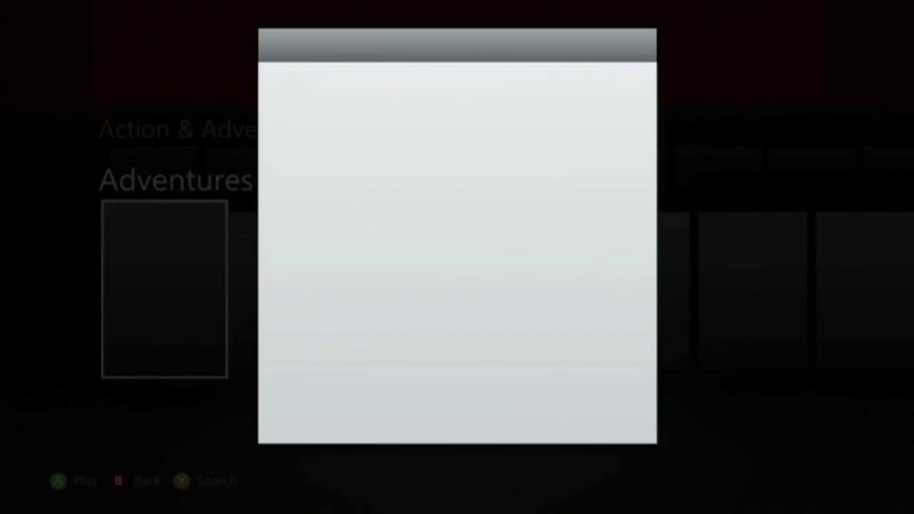
{"action": "key", "text": "Return"}
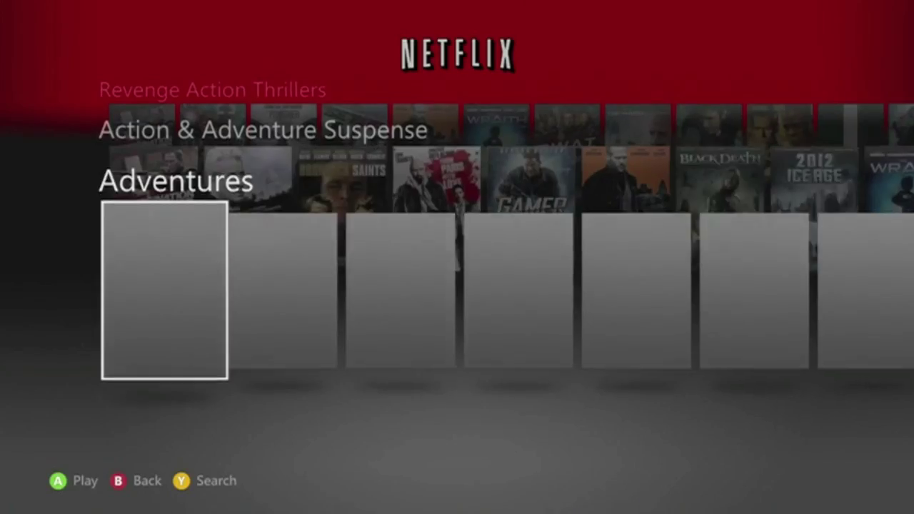
{"action": "key", "text": "Up"}
{"action": "key", "text": "Down"}
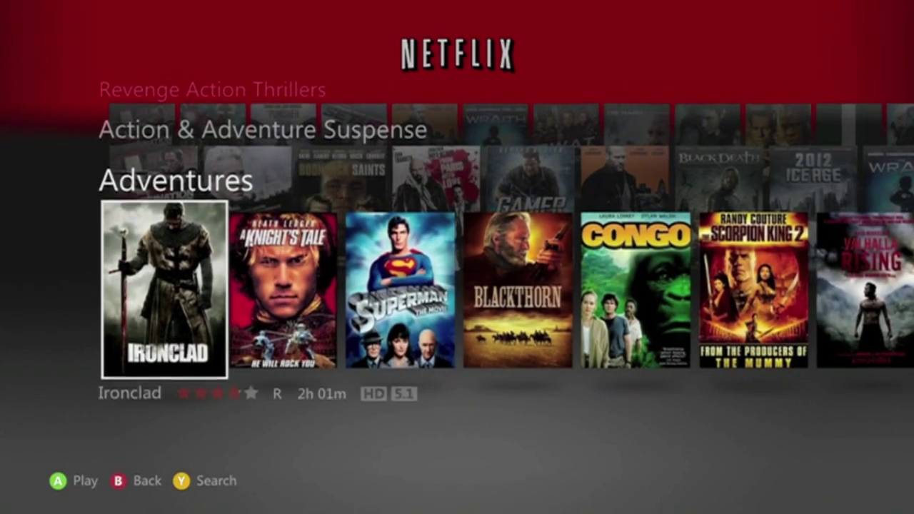
Step: Browse the TV Programmes row from South Park through Breaking Bad, Archer and Lost toward Top Gear
{"action": "key", "text": "Up"}
{"action": "key", "text": "Up"}
{"action": "key", "text": "Up"}
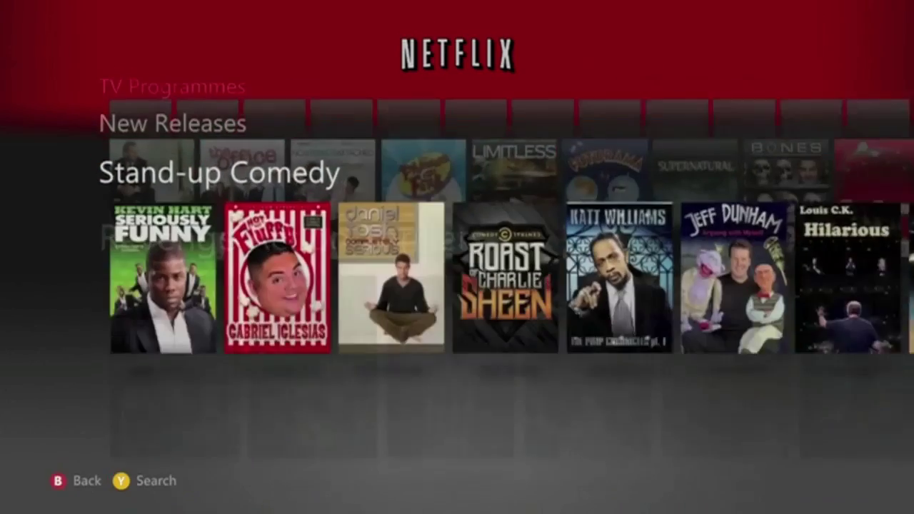
{"action": "key", "text": "Up"}
{"action": "key", "text": "Up"}
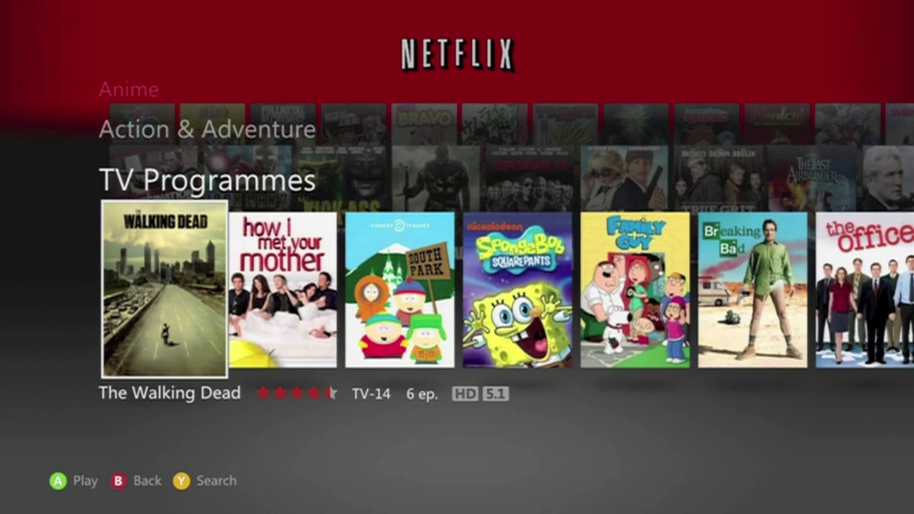
{"action": "key", "text": "Right"}
{"action": "key", "text": "Right"}
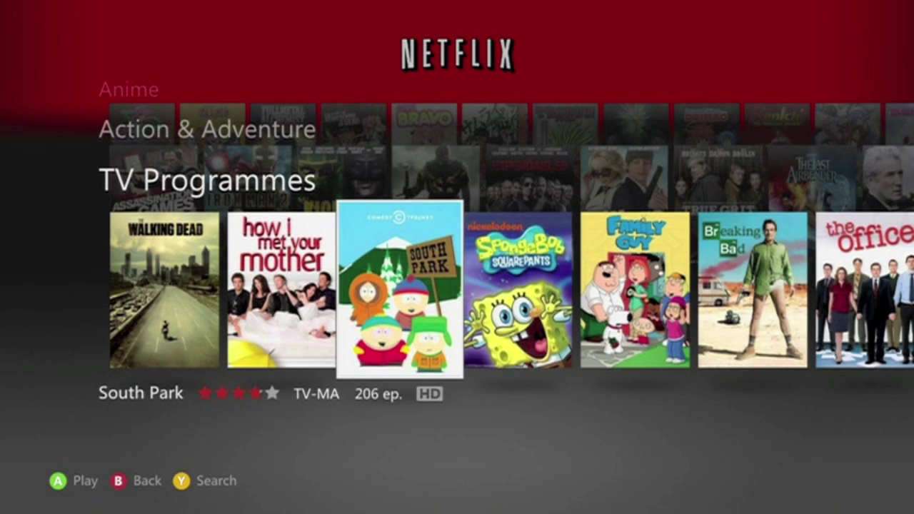
{"action": "key", "text": "Right"}
{"action": "key", "text": "Right"}
{"action": "key", "text": "Right"}
{"action": "key", "text": "Right"}
{"action": "key", "text": "Right"}
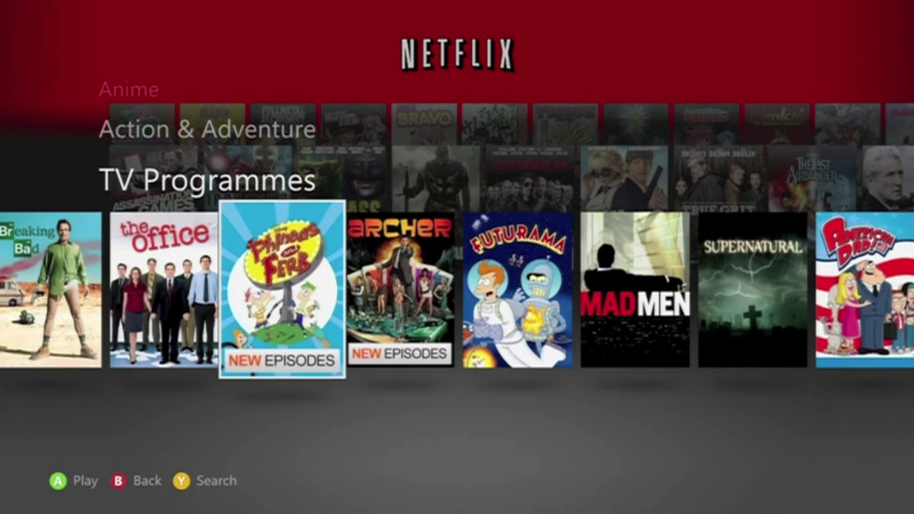
{"action": "key", "text": "Right"}
{"action": "key", "text": "Right"}
{"action": "key", "text": "Right"}
{"action": "key", "text": "Right"}
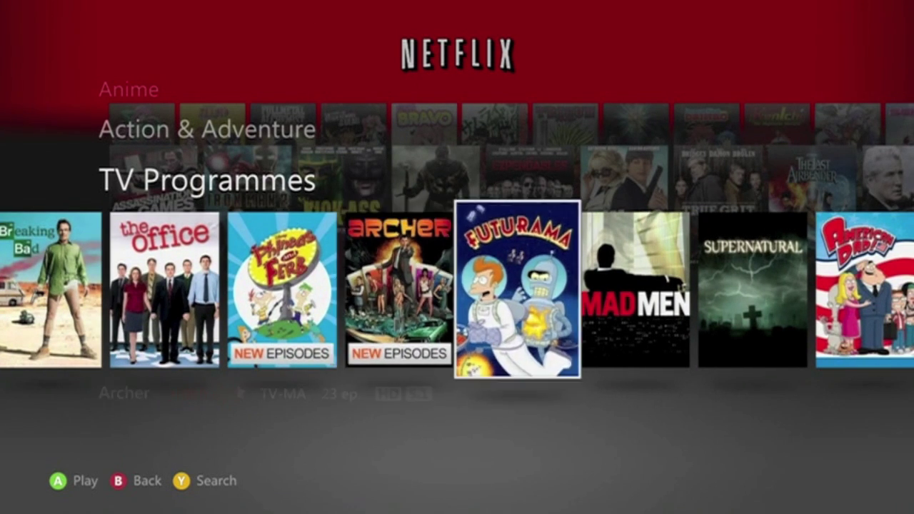
{"action": "key", "text": "Right"}
{"action": "key", "text": "Right"}
{"action": "key", "text": "Right"}
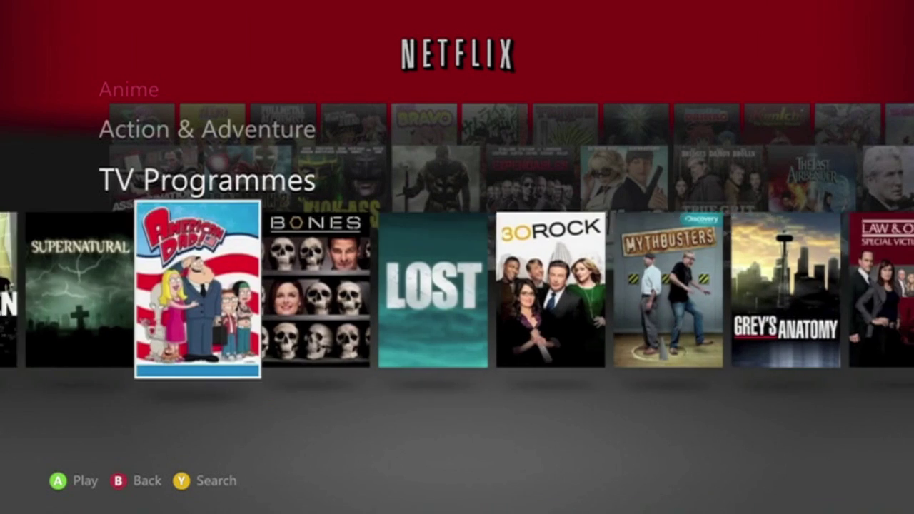
{"action": "key", "text": "Right"}
{"action": "key", "text": "Right"}
{"action": "key", "text": "Right"}
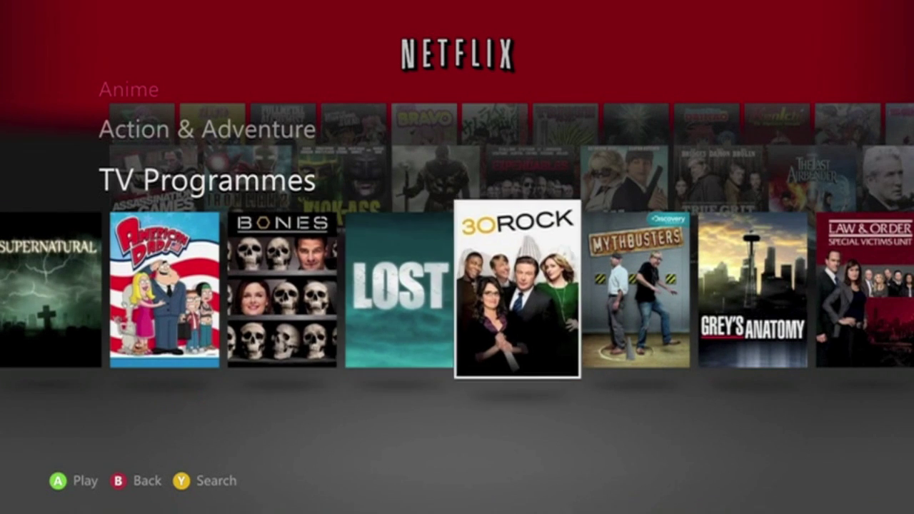
{"action": "key", "text": "Right"}
{"action": "key", "text": "Right"}
{"action": "key", "text": "Right"}
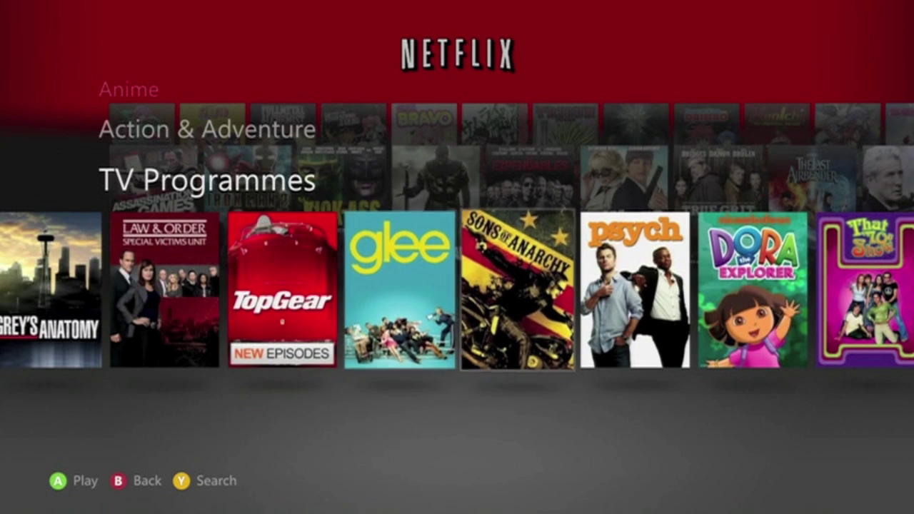
Step: Continue along TV Programmes from Sons of Anarchy through Prison Break to Blue's Clues
{"action": "key", "text": "Left"}
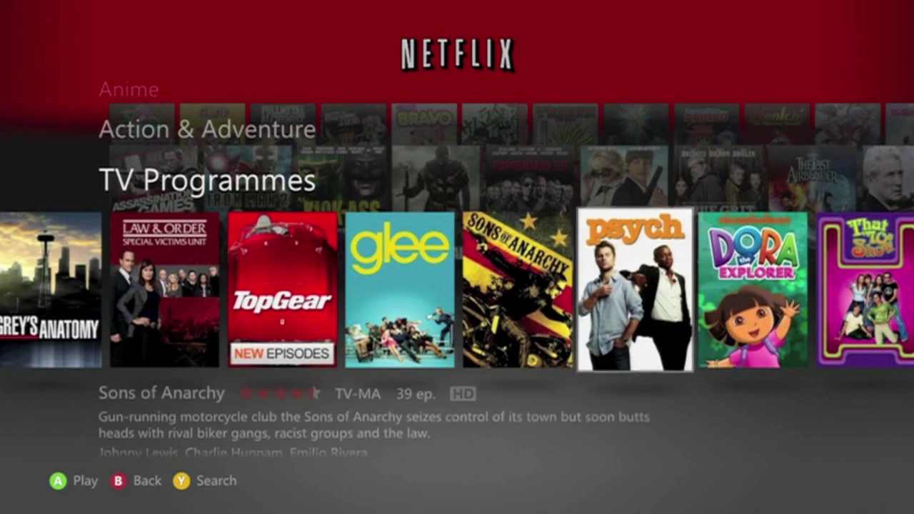
{"action": "key", "text": "Right"}
{"action": "key", "text": "Right"}
{"action": "key", "text": "Right"}
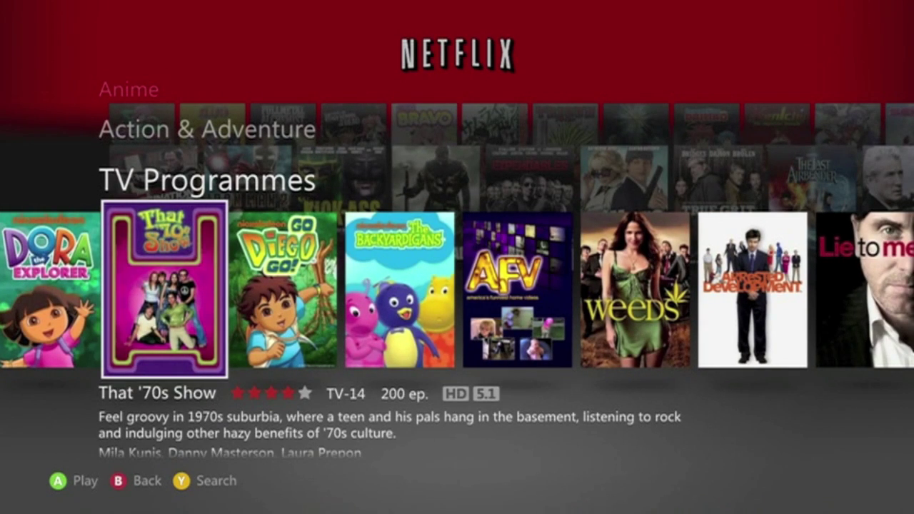
{"action": "key", "text": "Right"}
{"action": "key", "text": "Right"}
{"action": "key", "text": "Right"}
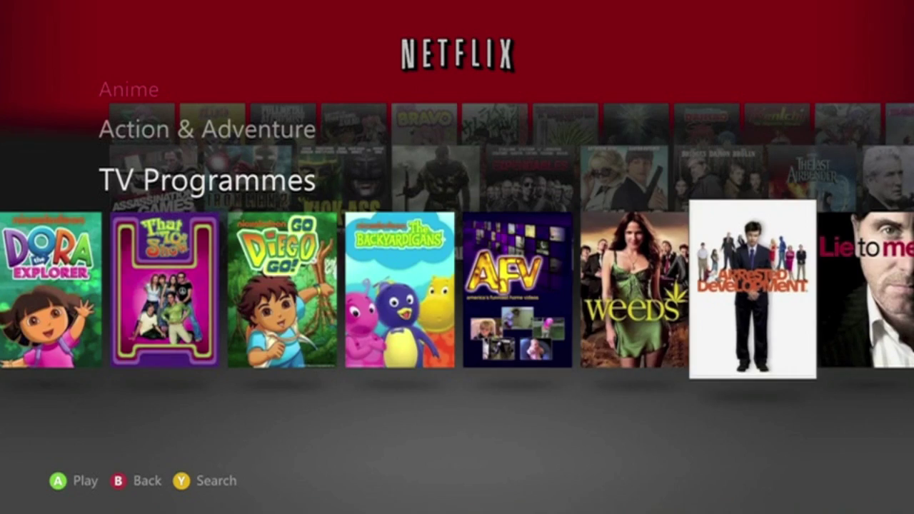
{"action": "key", "text": "Right"}
{"action": "key", "text": "Right"}
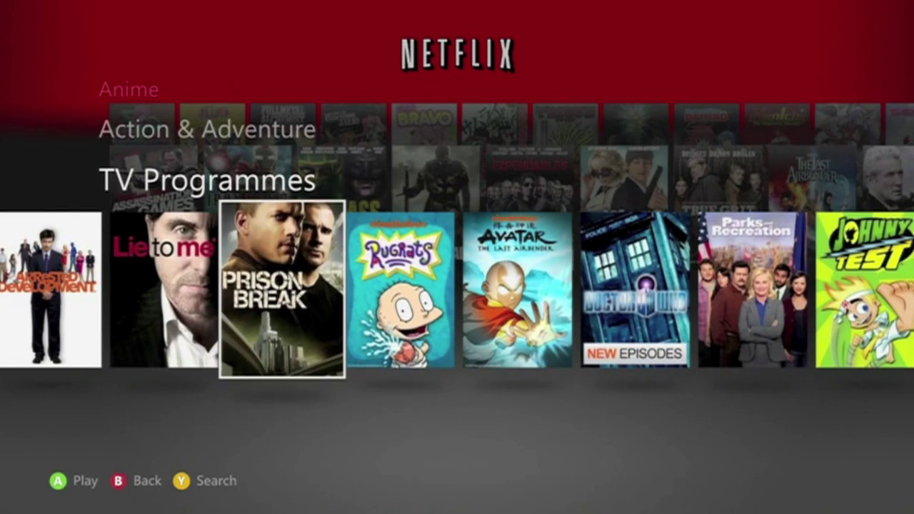
{"action": "key", "text": "Right"}
{"action": "key", "text": "Right"}
{"action": "key", "text": "Right"}
{"action": "key", "text": "Right"}
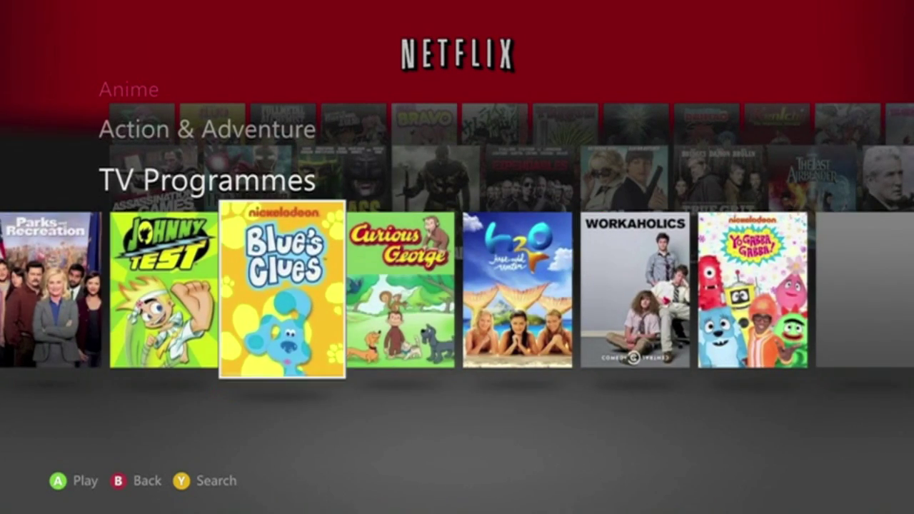
{"action": "key", "text": "Right"}
Step: Move up through Action & Adventure and Anime to British Films, then call up the exit prompt
{"action": "key", "text": "Up"}
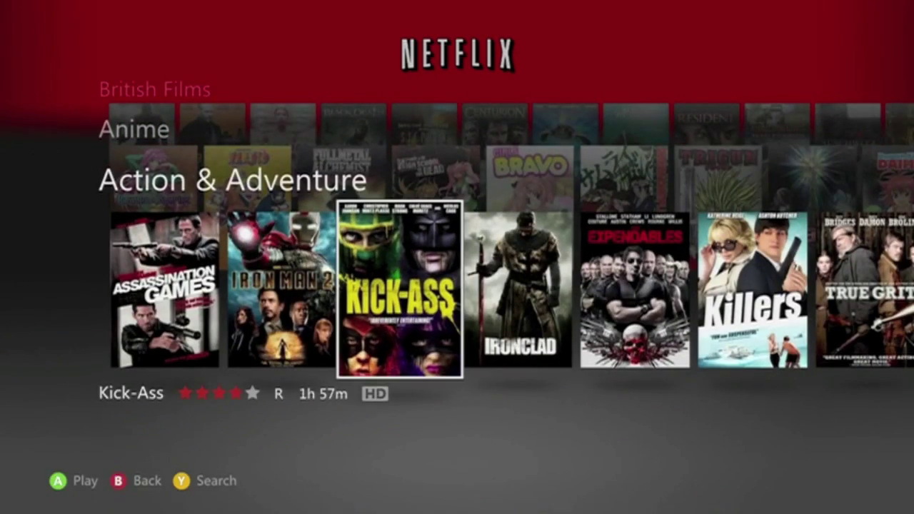
{"action": "key", "text": "Up"}
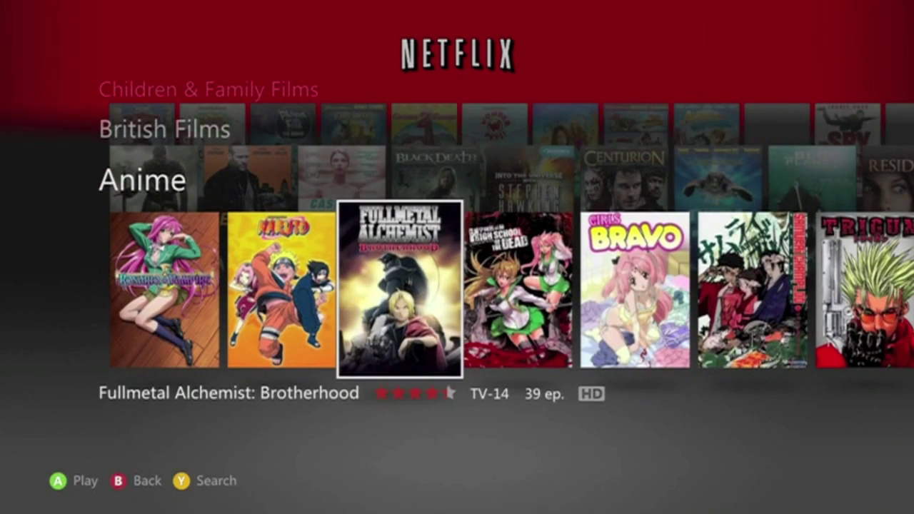
{"action": "key", "text": "Up"}
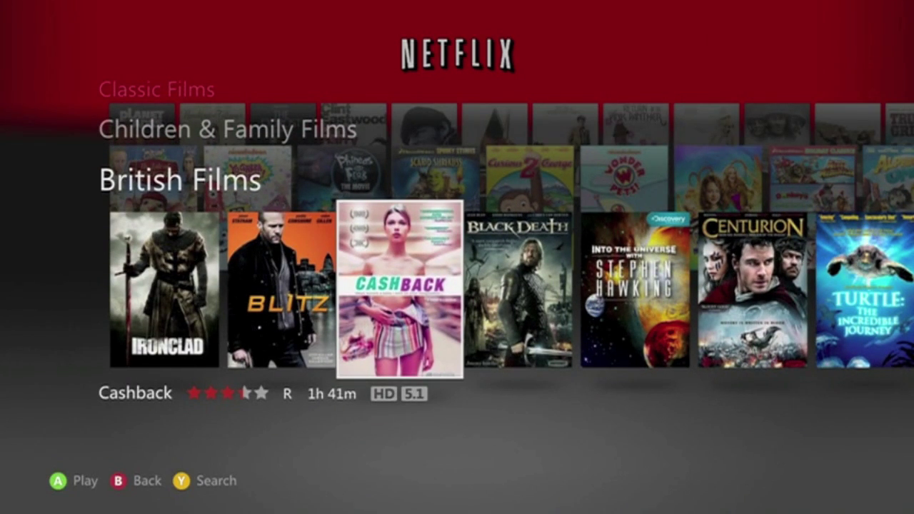
{"action": "key", "text": "Escape"}
Step: Highlight Yes, exit in the Exit Netflix prompt
{"action": "key", "text": "Up"}
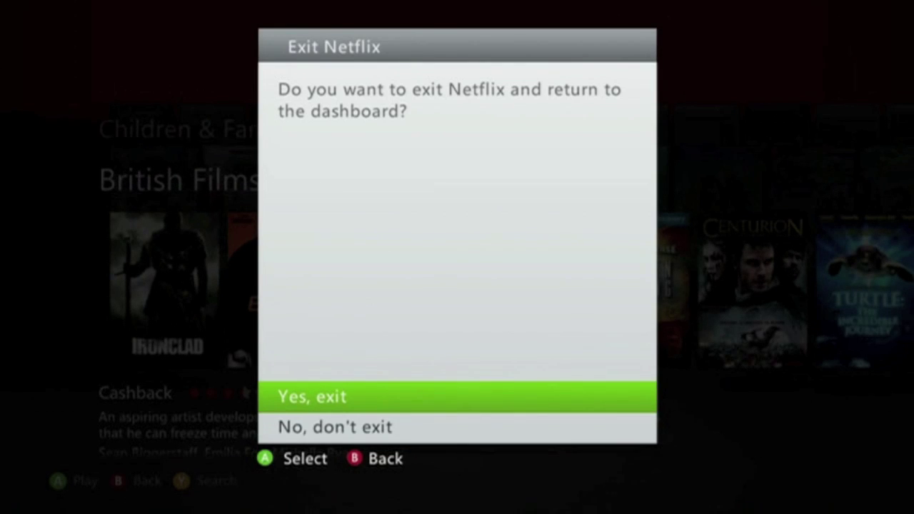